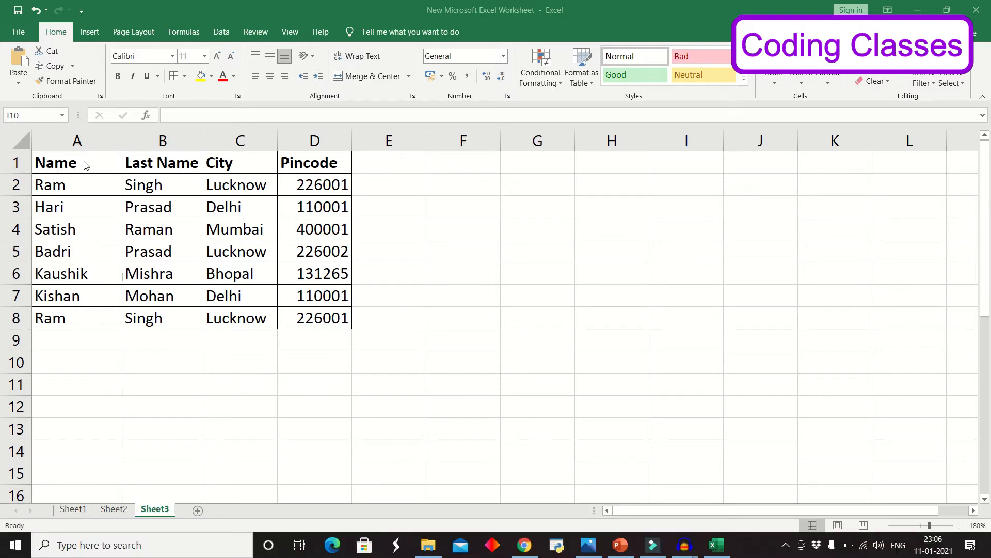
click(88, 162)
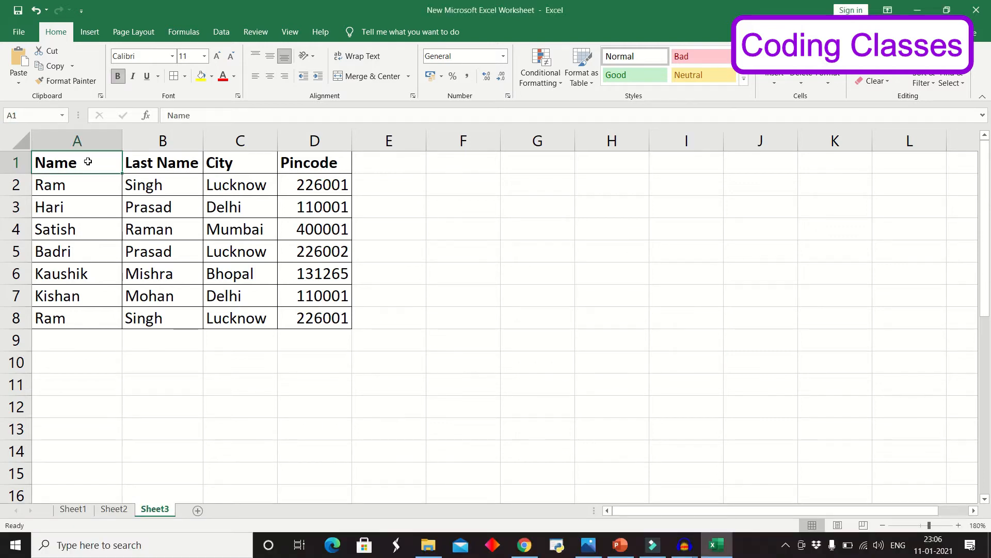
drag(88, 162, 333, 314)
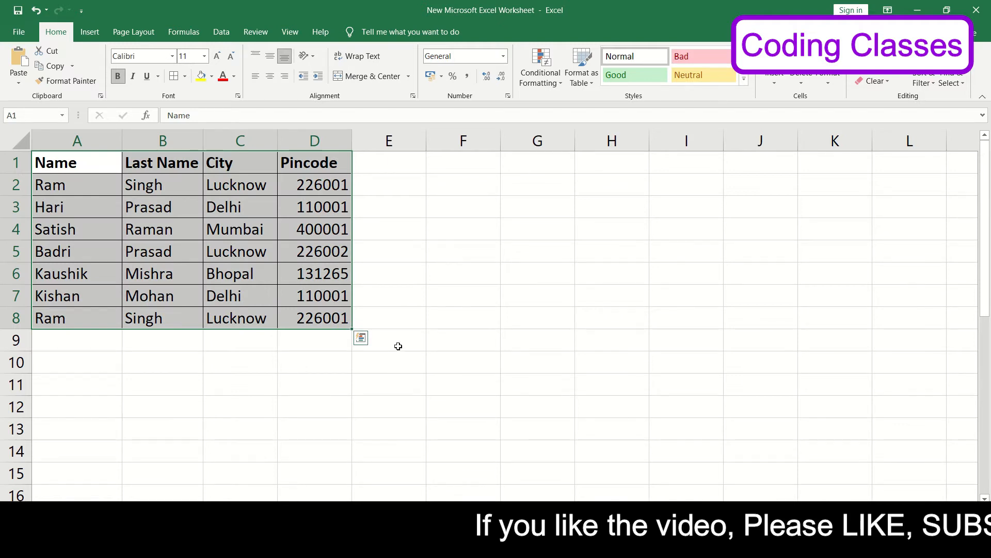
click(497, 288)
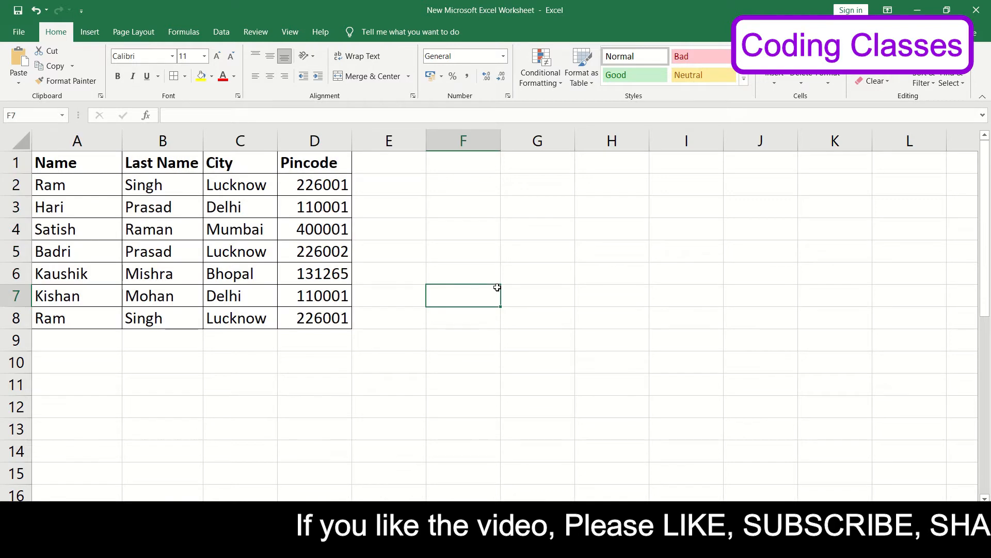
Step: Fill the two identical records in A2:D2 and A8:D8 with yellow
click(73, 185)
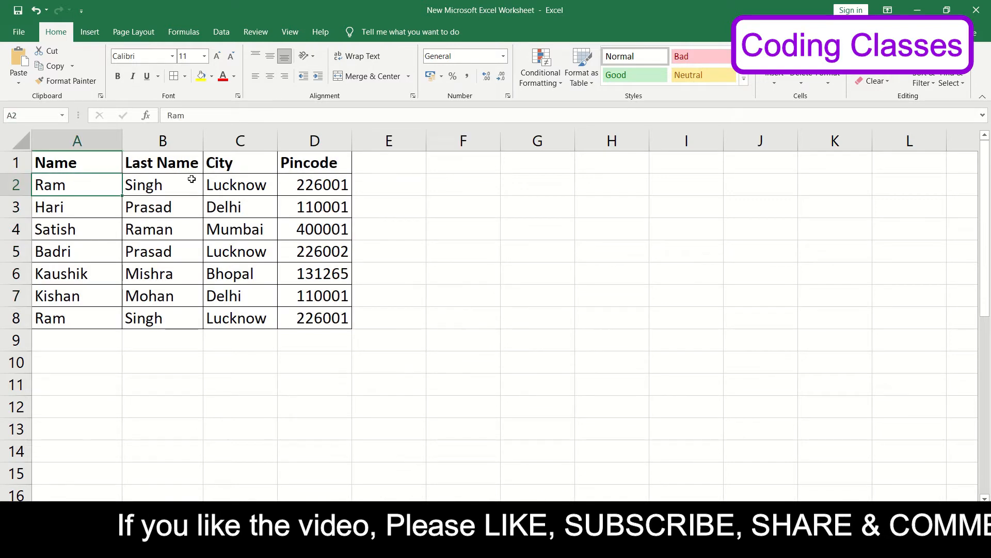
drag(191, 179, 320, 185)
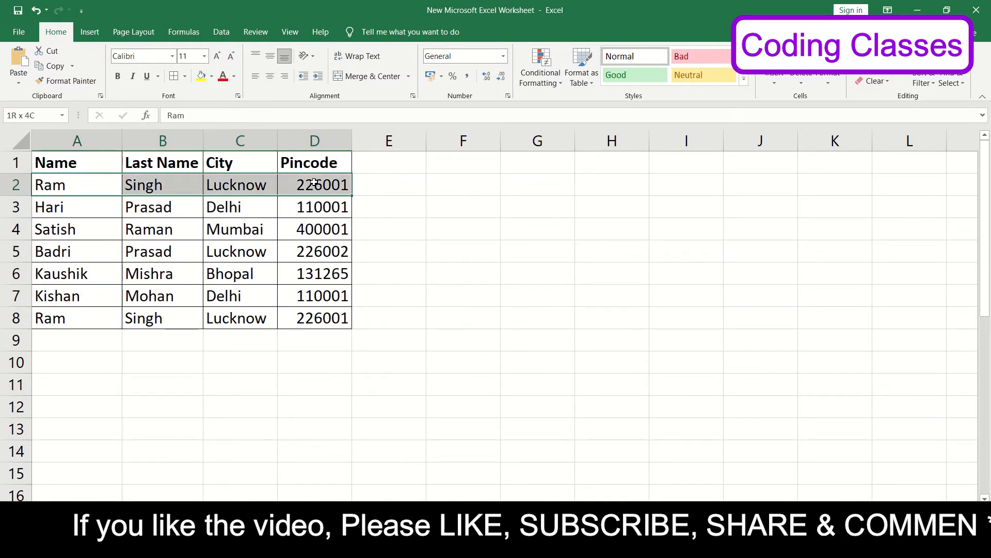
click(202, 77)
drag(85, 321, 322, 318)
click(201, 77)
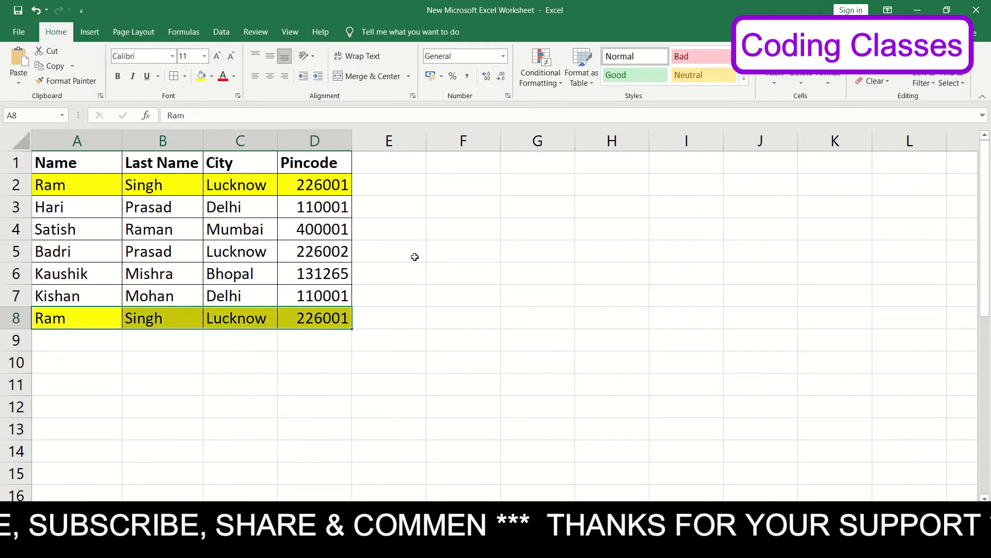
click(482, 287)
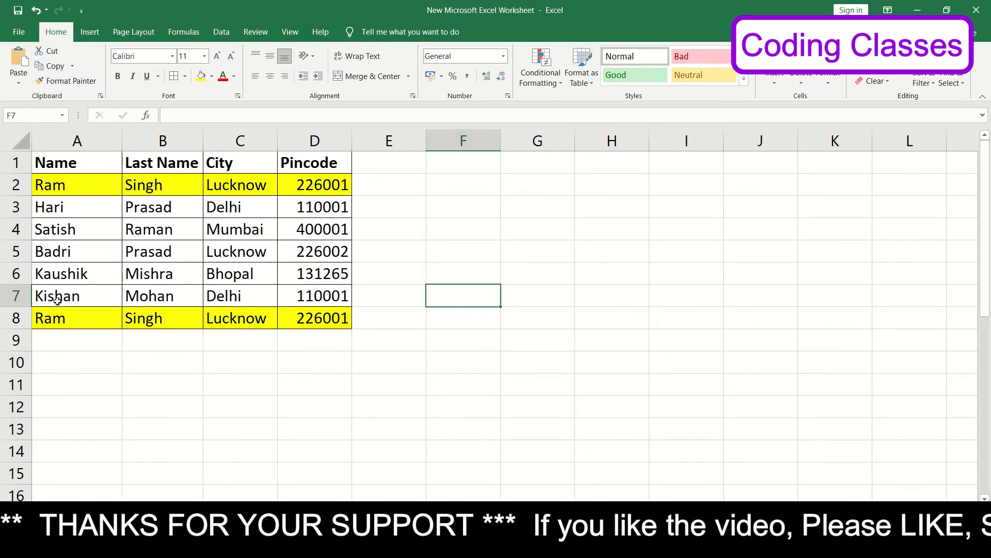
Step: Fill the repeated last names in cells B3 and B5 with the standard green colour
click(156, 182)
click(155, 204)
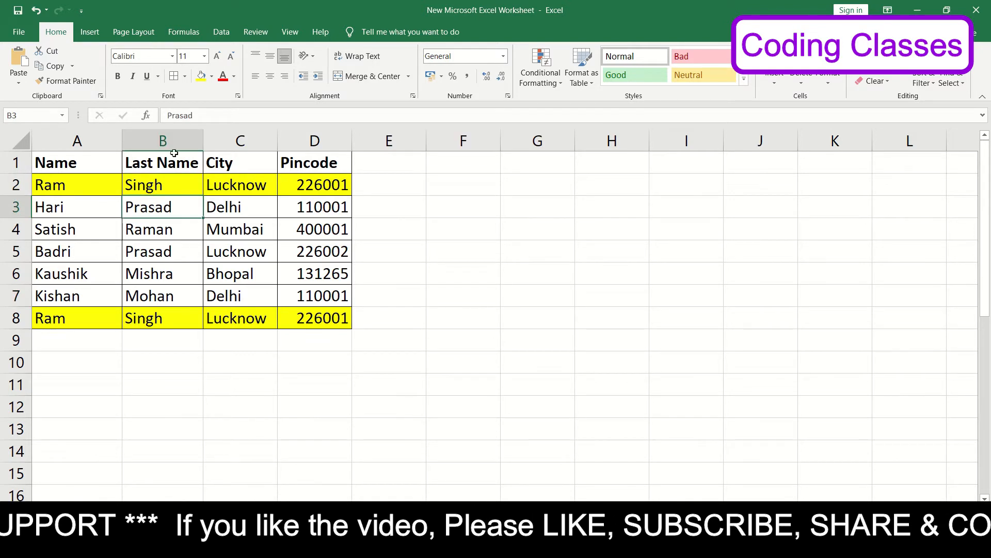
click(212, 76)
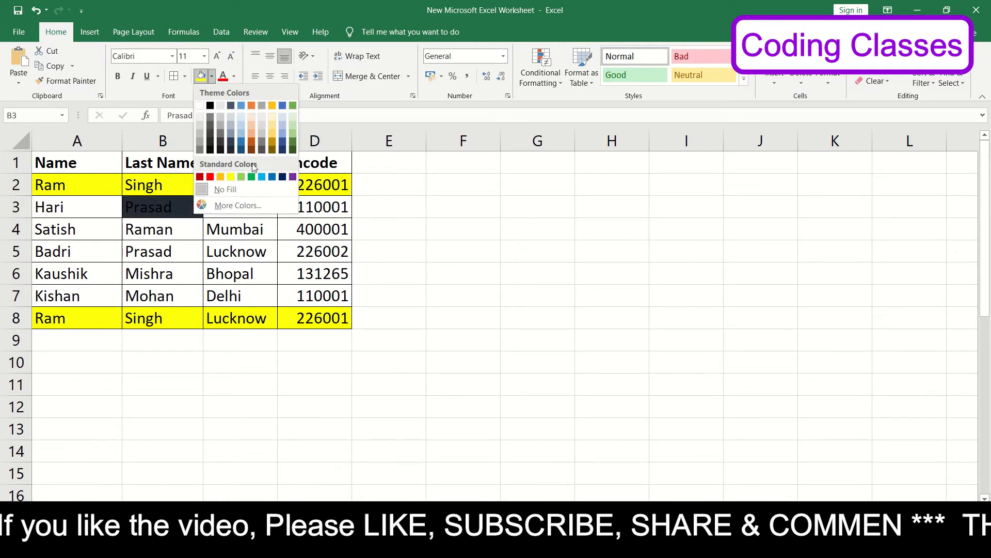
click(252, 177)
click(180, 248)
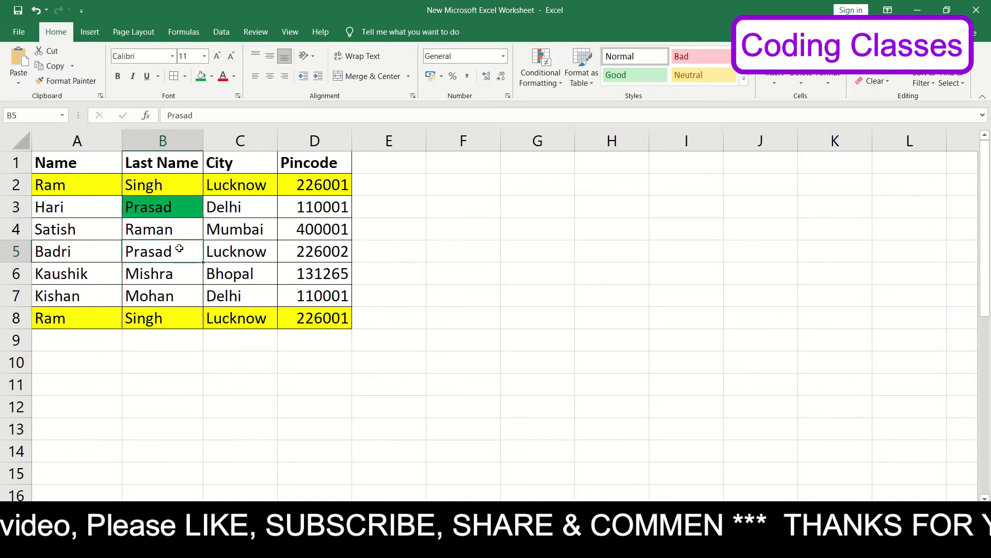
click(203, 74)
click(369, 236)
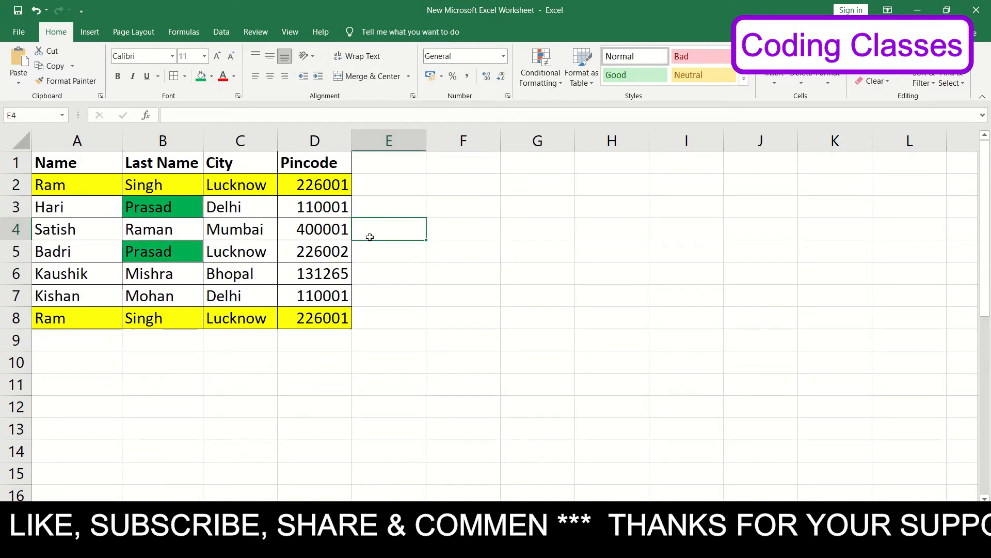
click(496, 251)
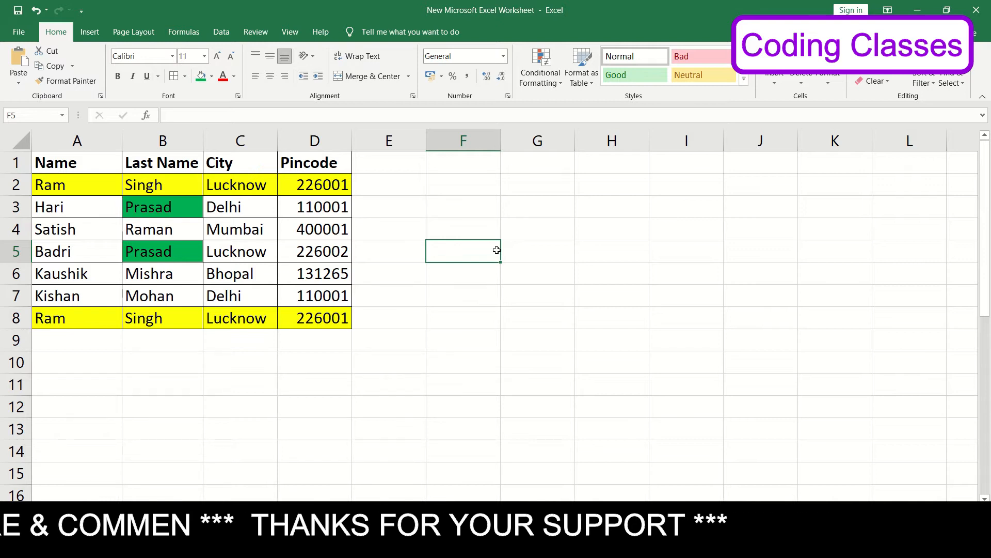
Step: Fill the repeated Delhi entries in the City column, cells C3 and C7, with the same green
click(263, 212)
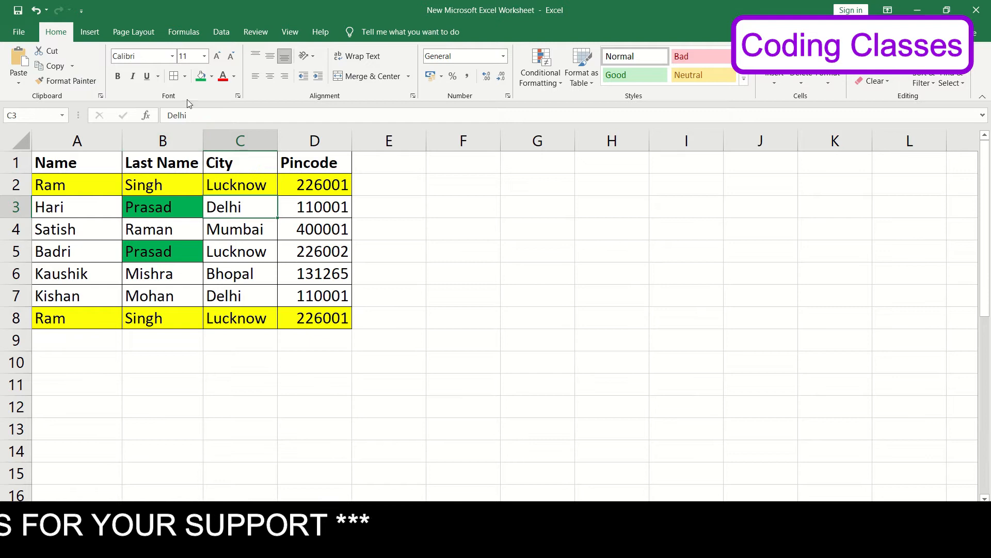
click(201, 76)
click(248, 290)
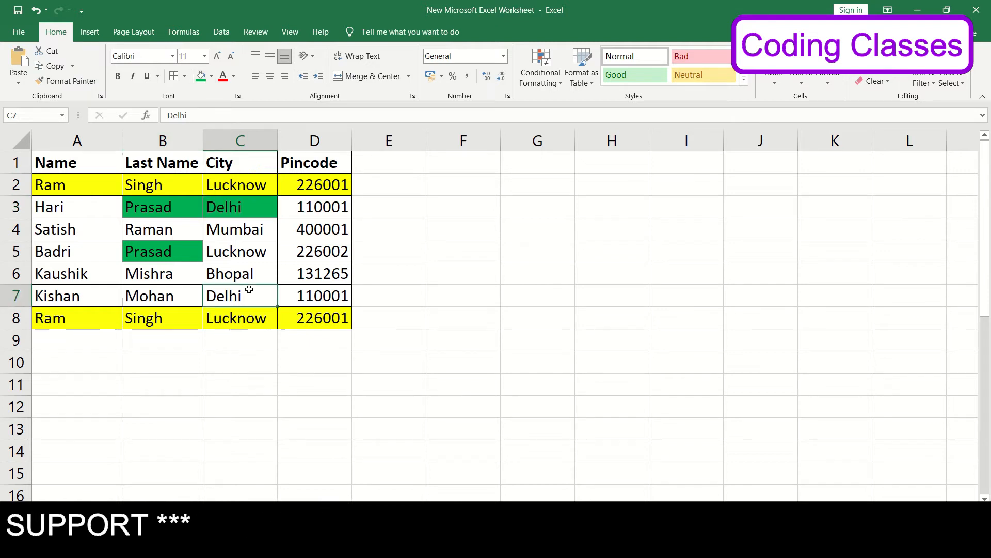
click(200, 77)
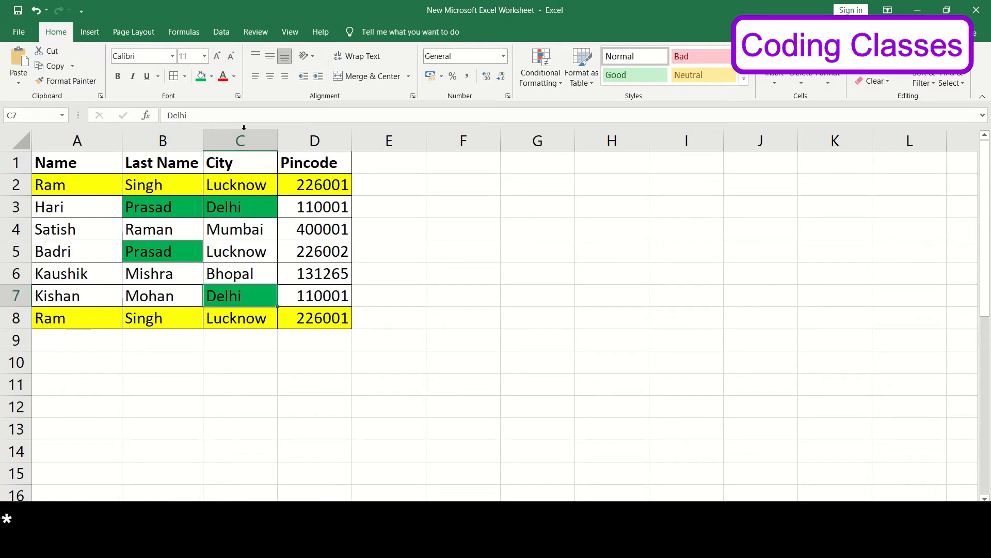
key(ctrl+space)
click(410, 261)
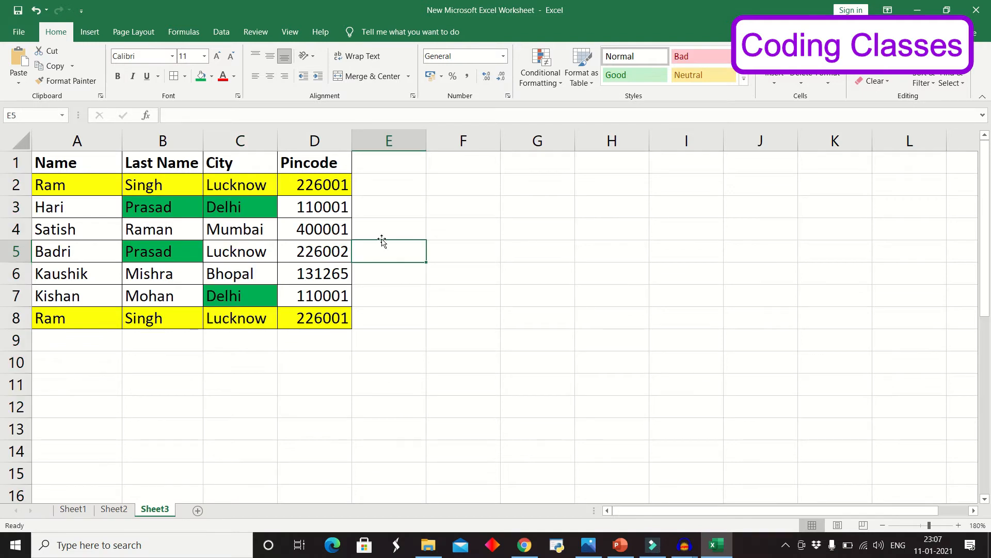
Step: Fill the repeated pincodes in cells D3 and D7 with the same green
click(342, 210)
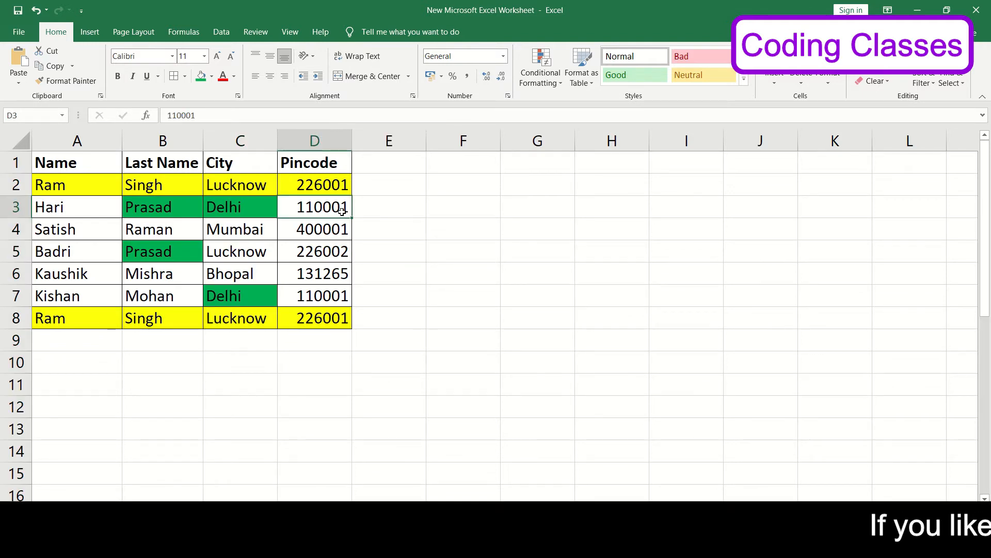
click(201, 76)
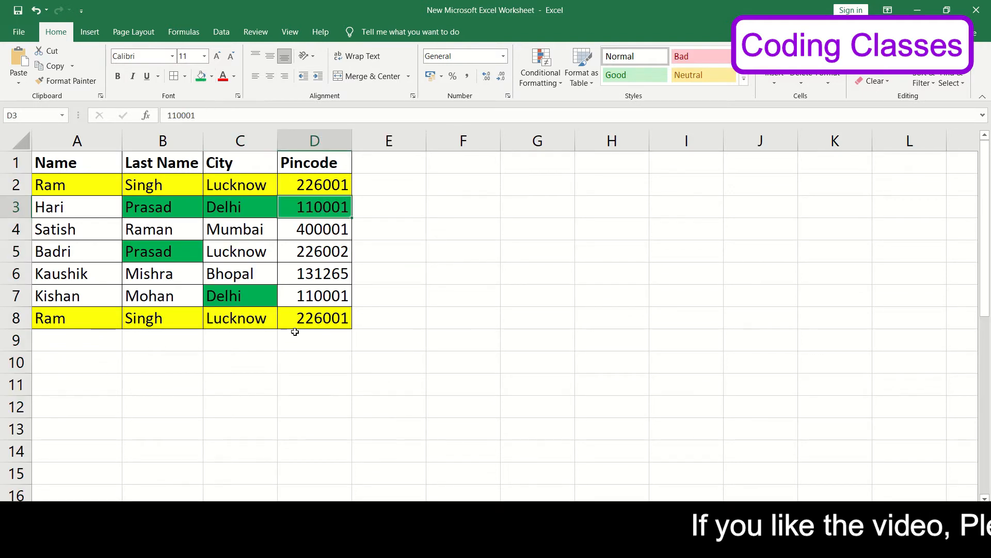
click(313, 296)
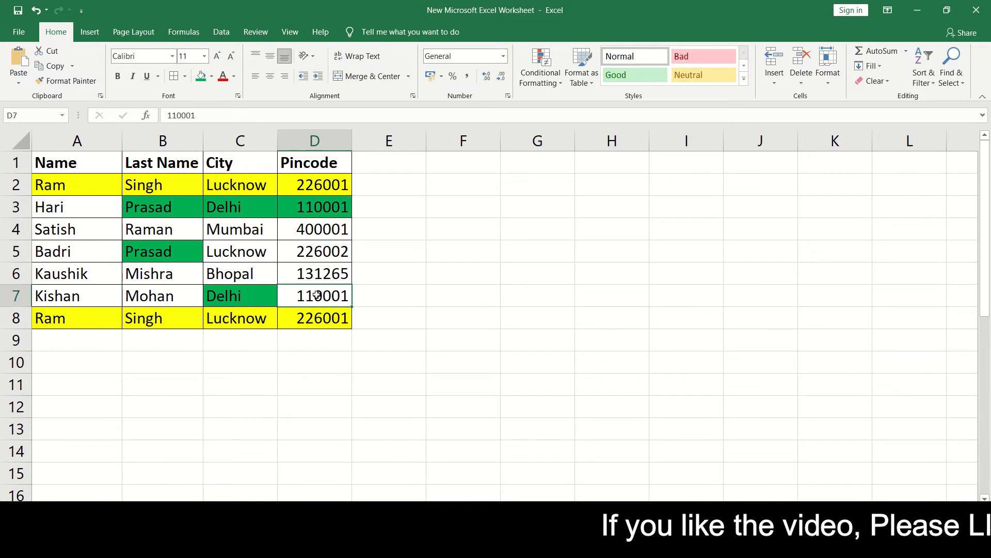
click(202, 85)
click(425, 219)
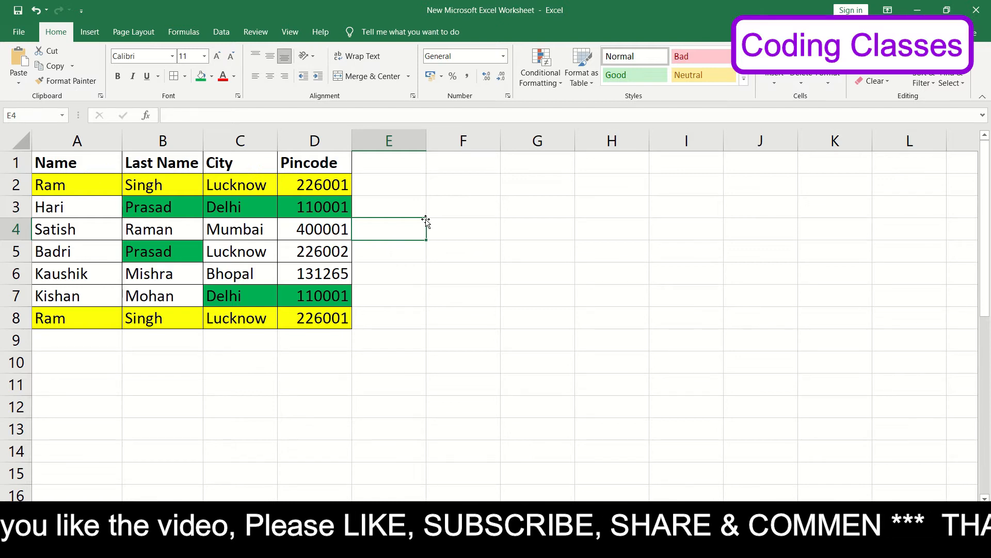
Step: Examine the highlighted duplicates in the Last Name, City and Pincode columns and the record in row 2
click(163, 141)
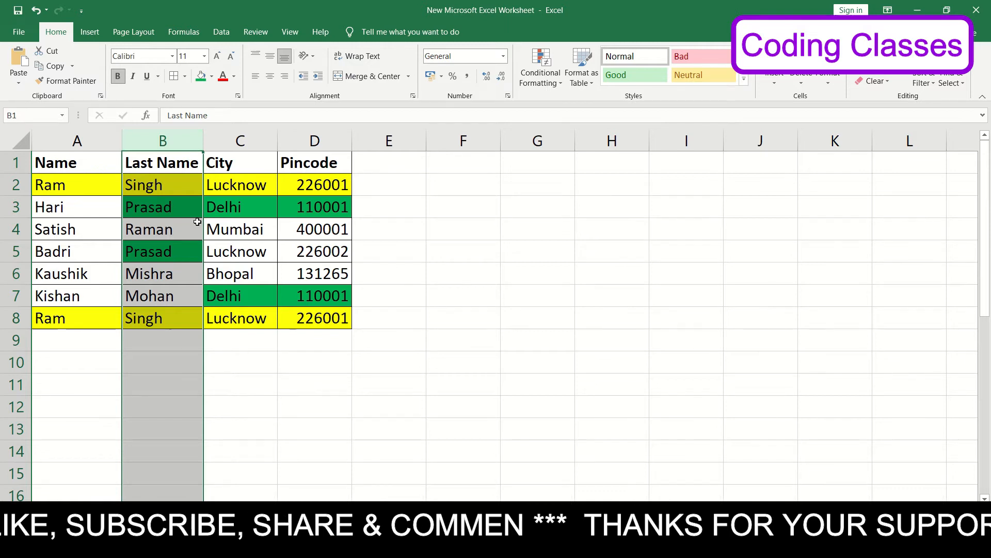
click(250, 139)
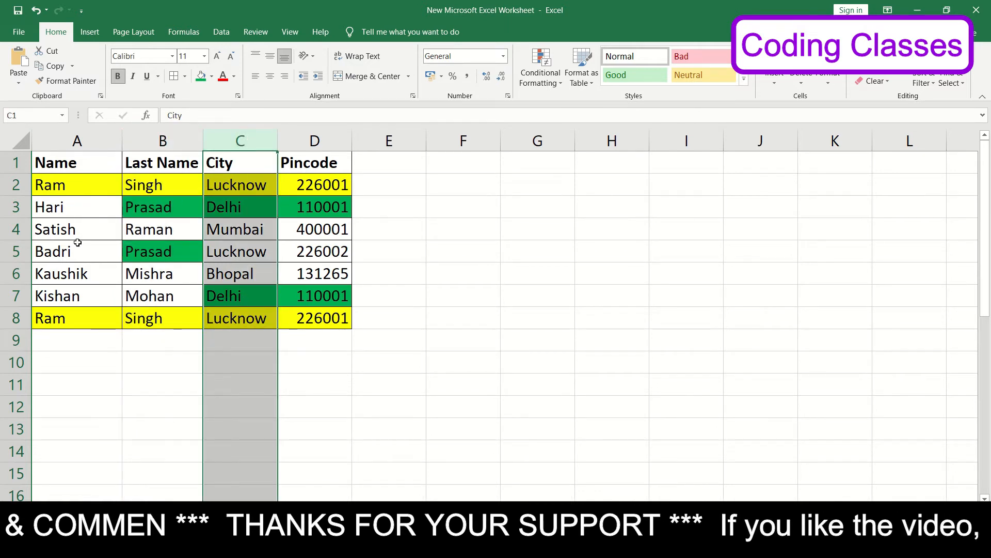
click(317, 141)
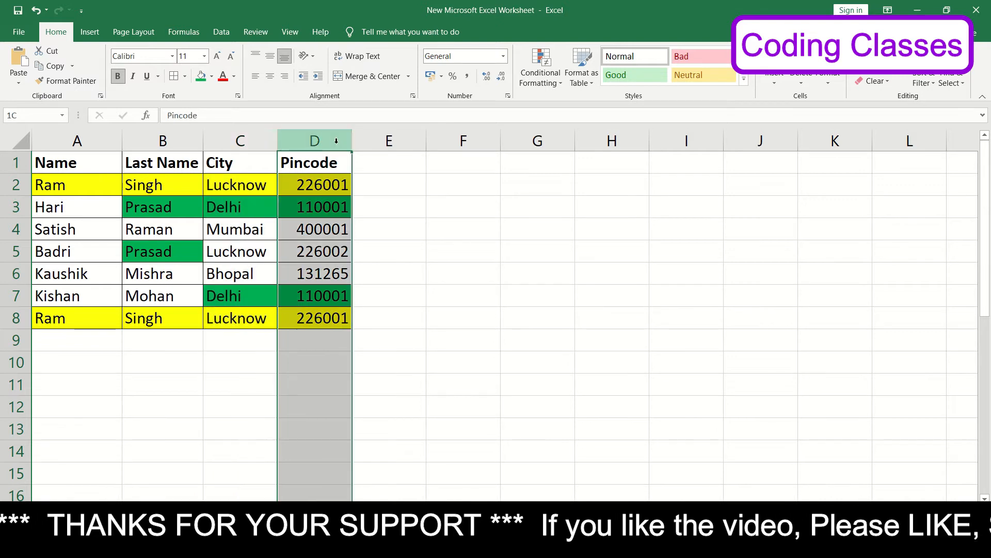
click(325, 206)
click(327, 296)
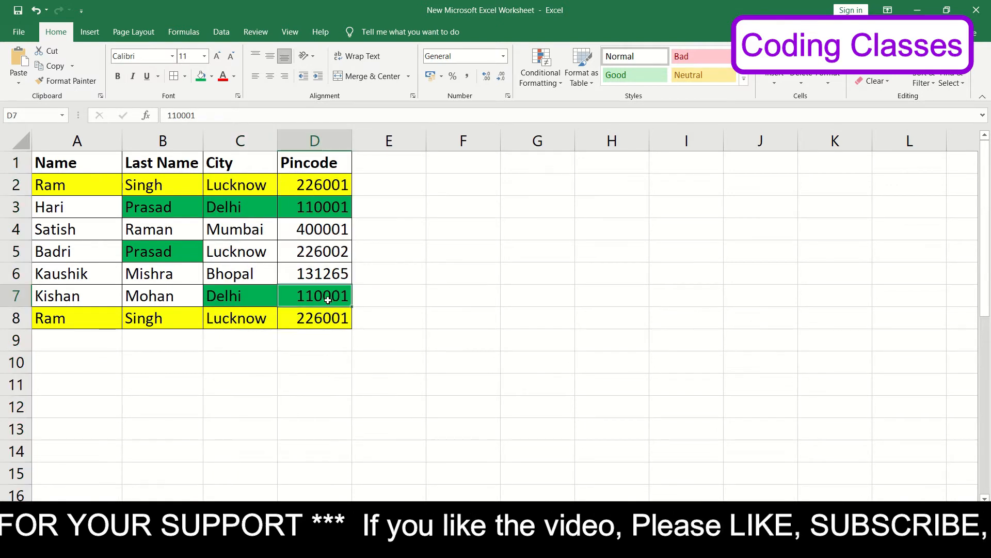
click(446, 290)
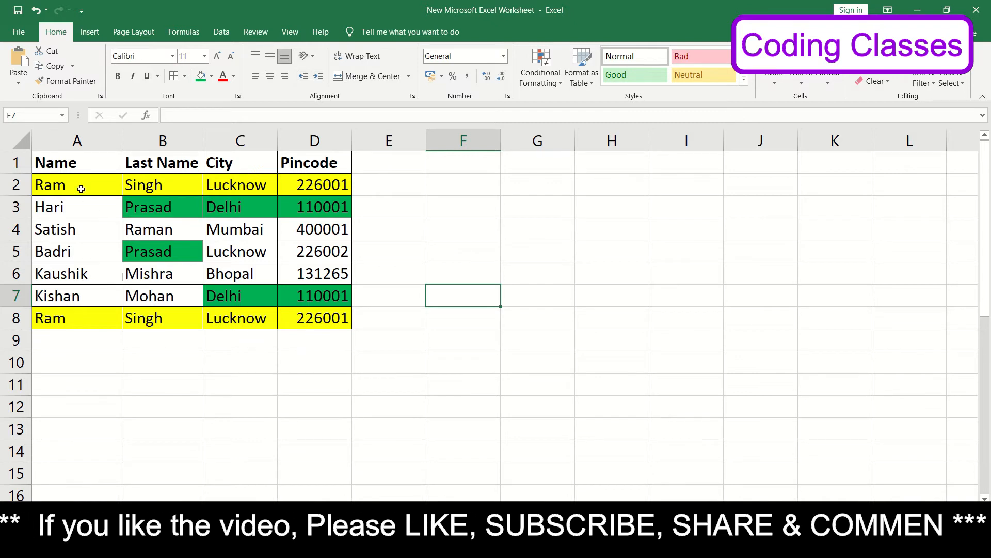
drag(79, 185, 296, 193)
click(447, 221)
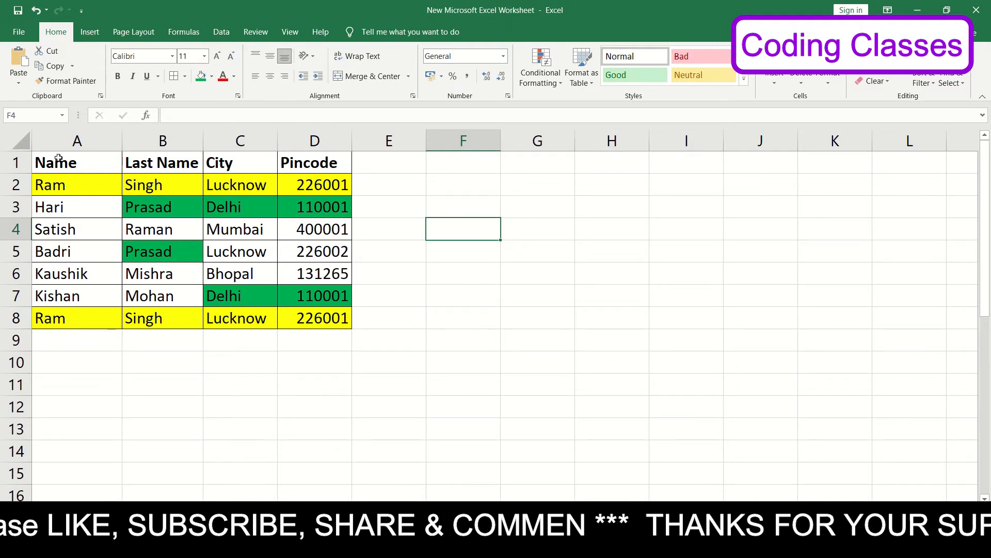
Step: Try to run Remove Duplicates with the empty cell F4 outside the table selected
click(226, 31)
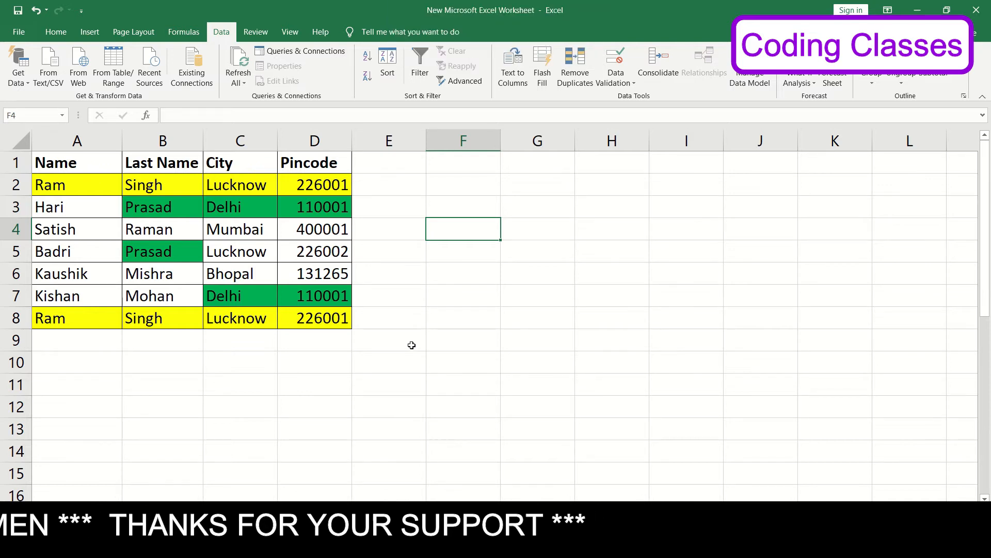
click(586, 79)
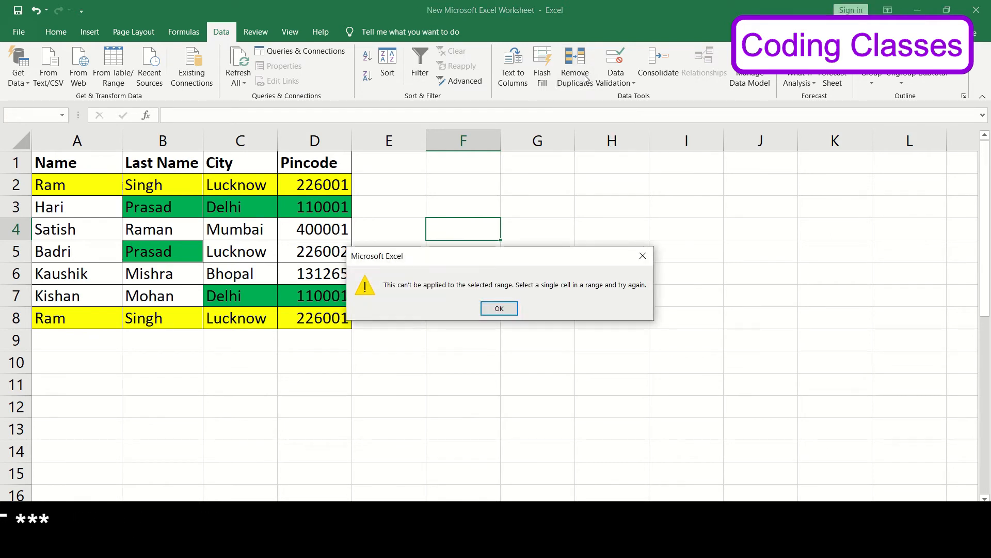
click(501, 310)
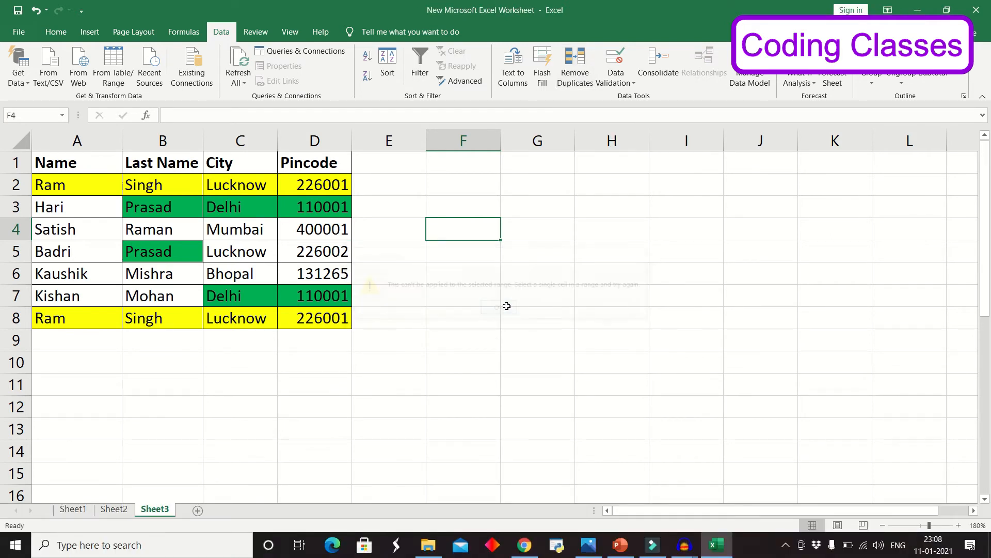
Step: Review the Remove Duplicates column options for the table starting from header cell A1, closing the dialog without removing anything
click(75, 162)
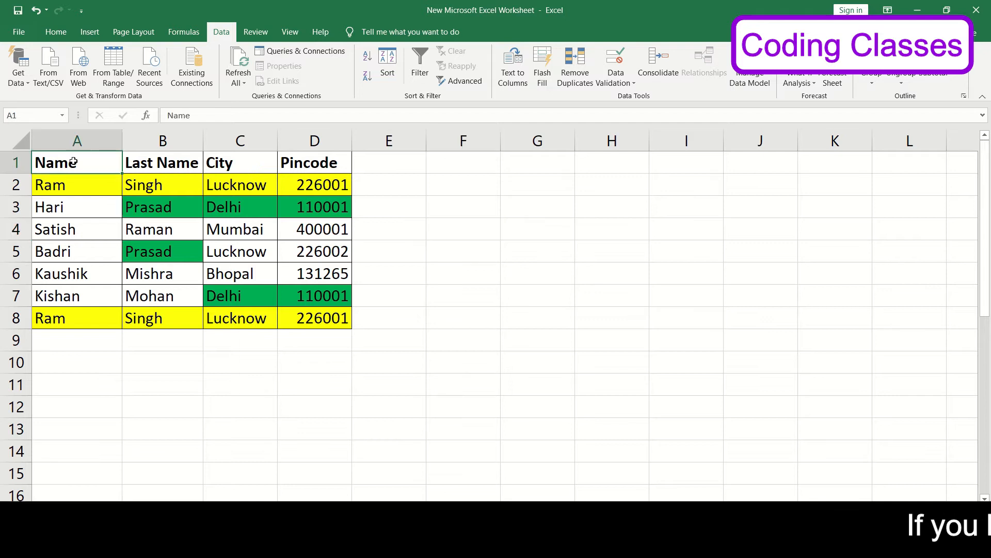
click(563, 84)
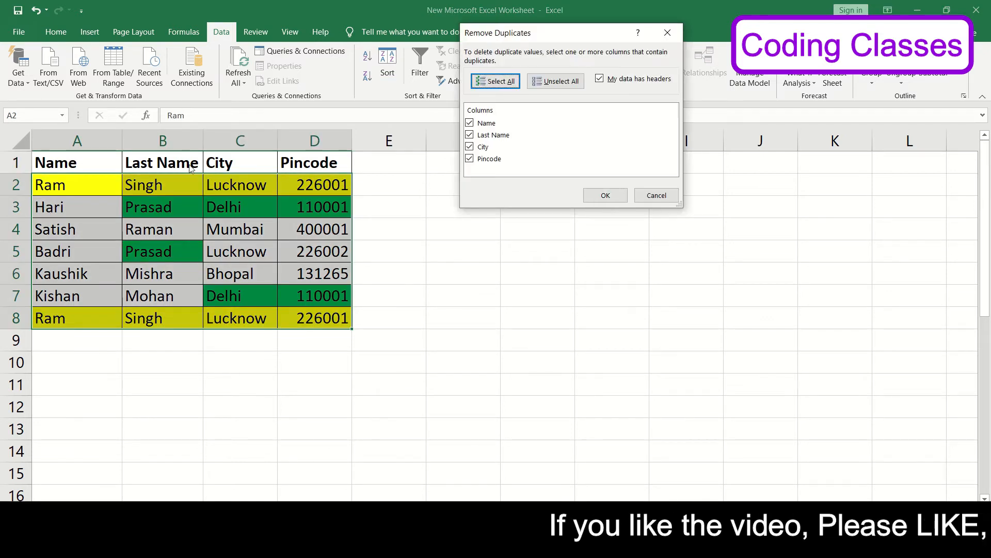
click(656, 196)
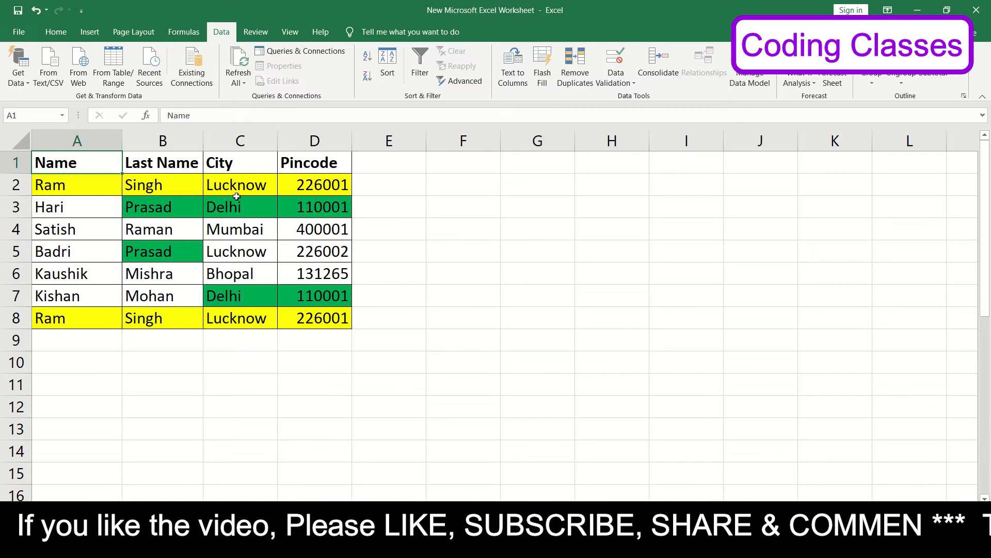
click(575, 68)
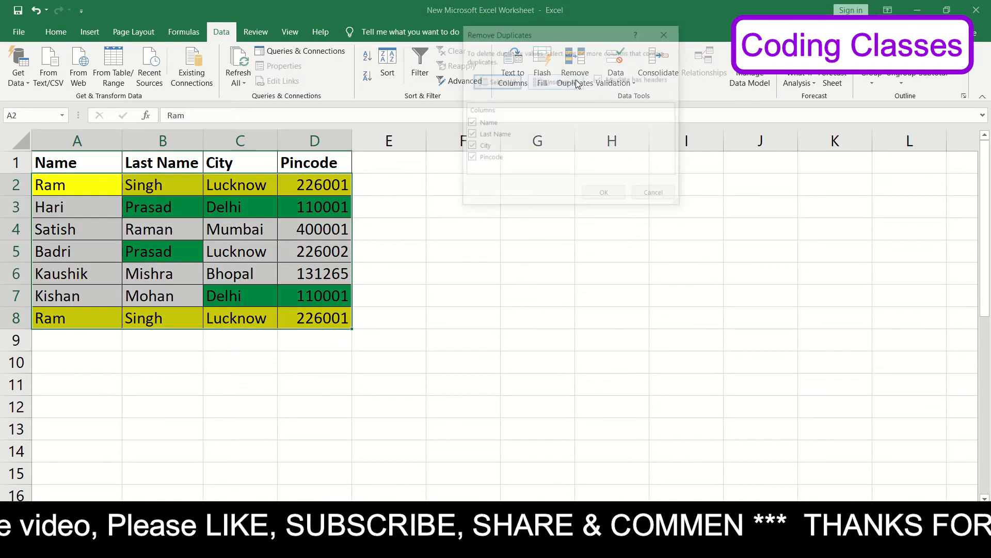
click(656, 196)
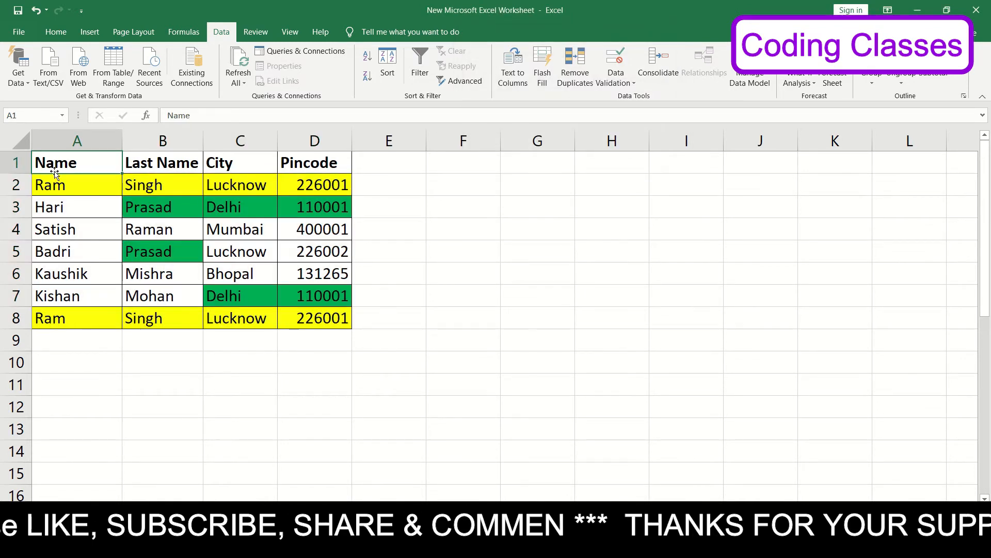
Step: Review the Remove Duplicates warning choices for only the Name column range A1:A8, cancelling without removing anything
drag(45, 163, 47, 320)
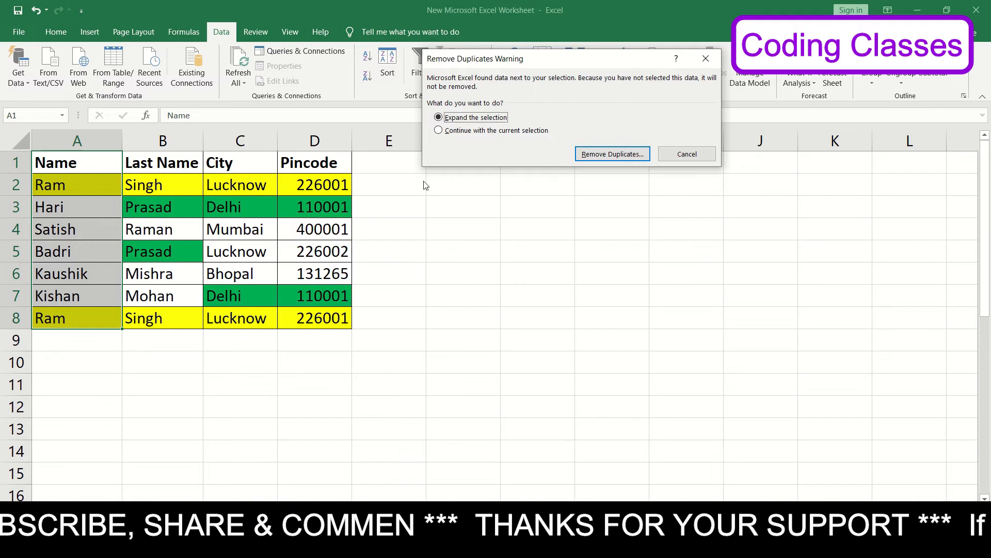
click(471, 133)
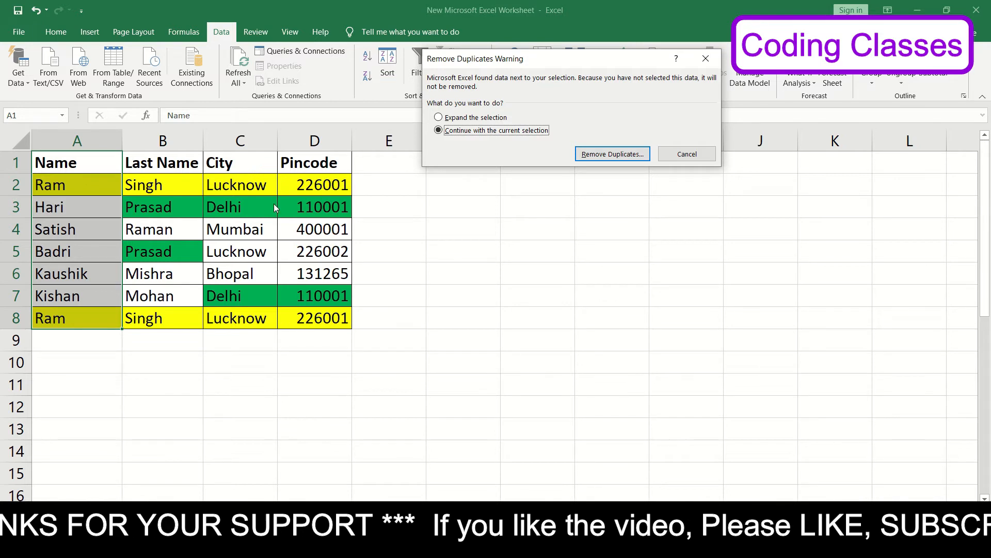
click(448, 122)
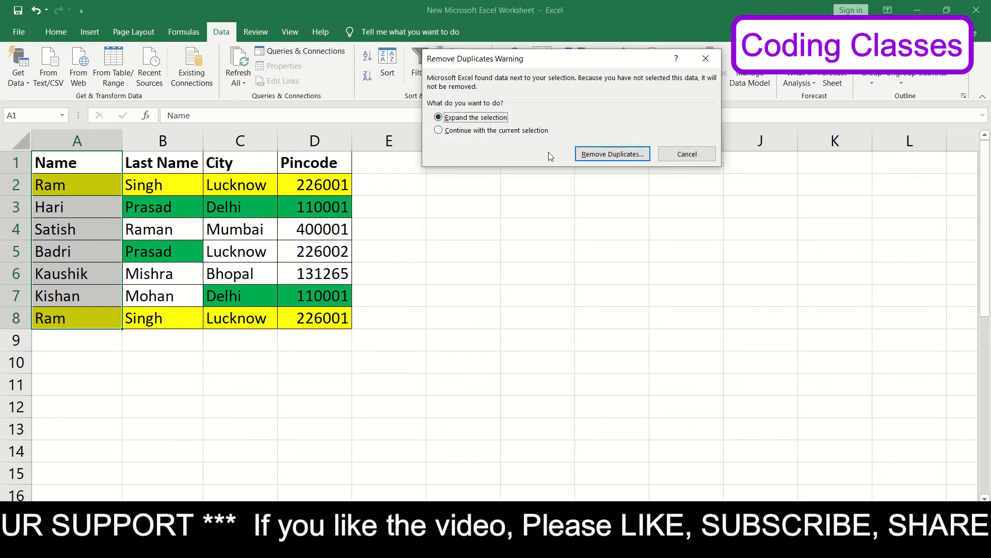
click(701, 152)
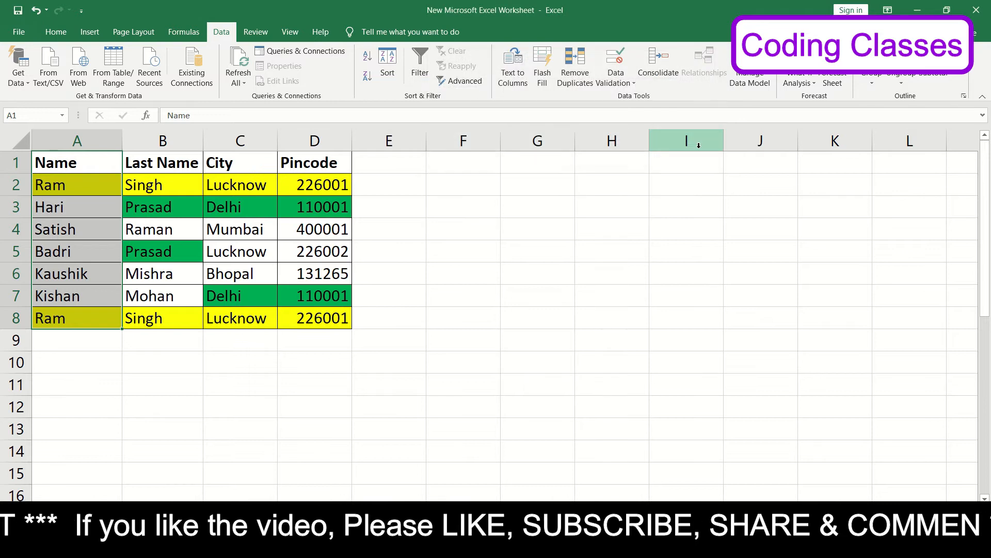
click(532, 245)
Step: Remove duplicate records by comparing the Name, Last Name, City and Pincode columns with headers on, and undo the removal
click(93, 162)
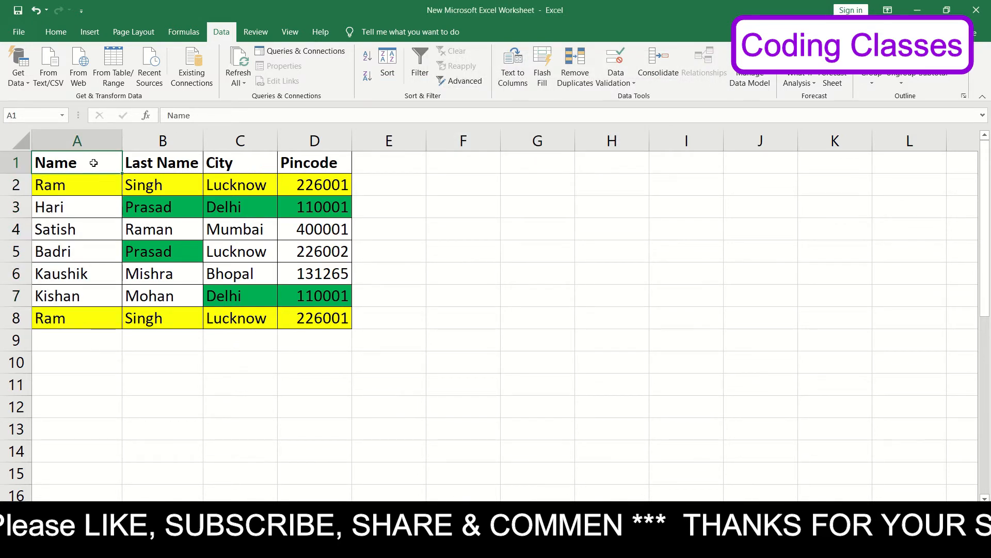
click(574, 77)
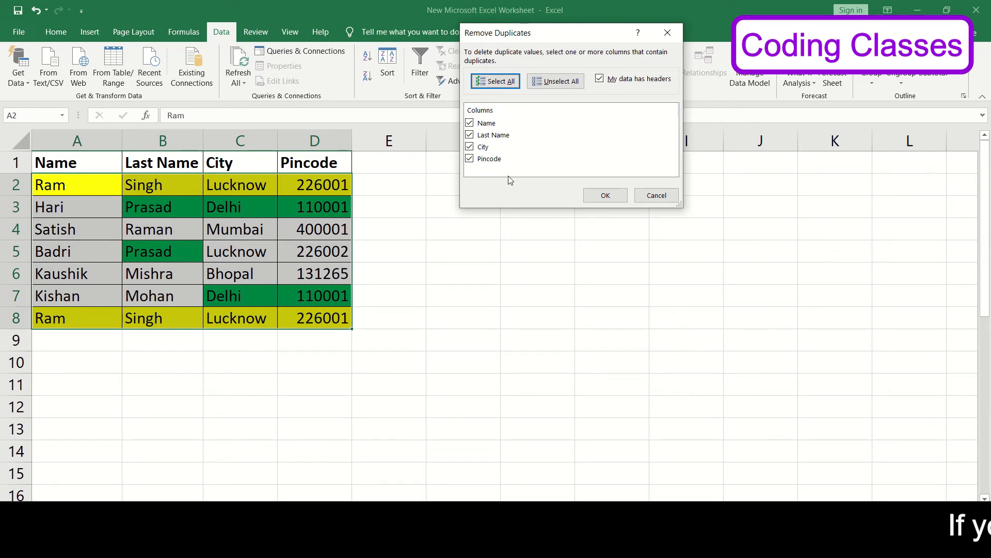
click(600, 197)
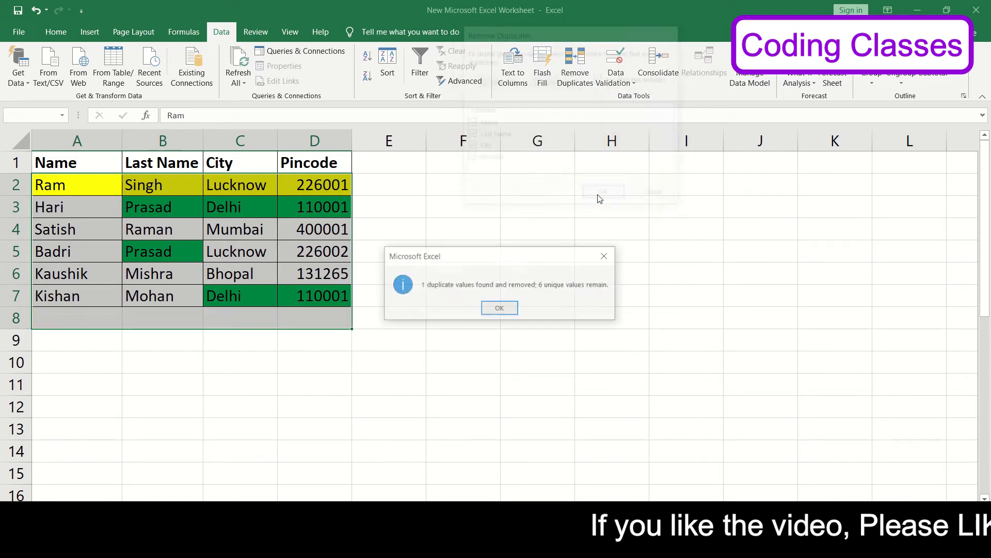
click(499, 309)
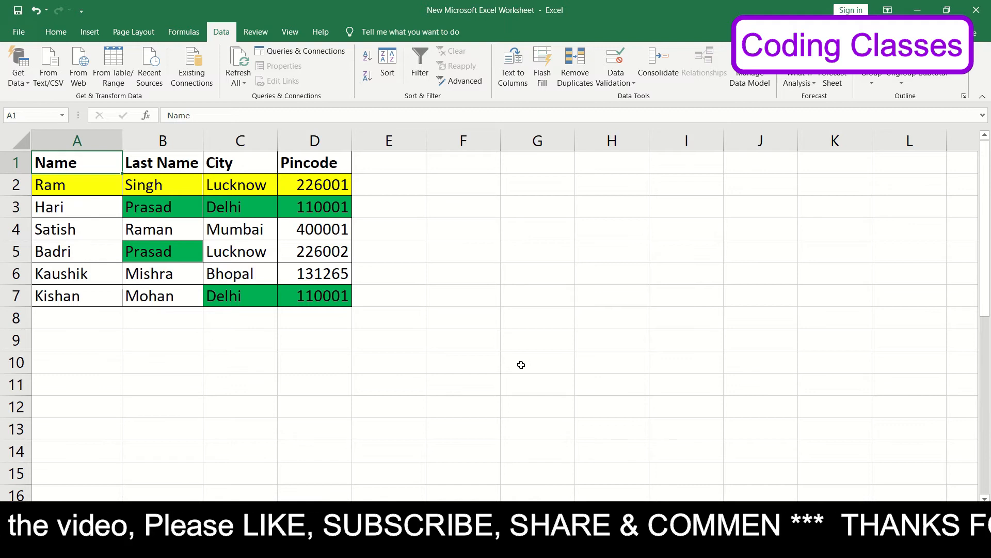
key(ctrl+z)
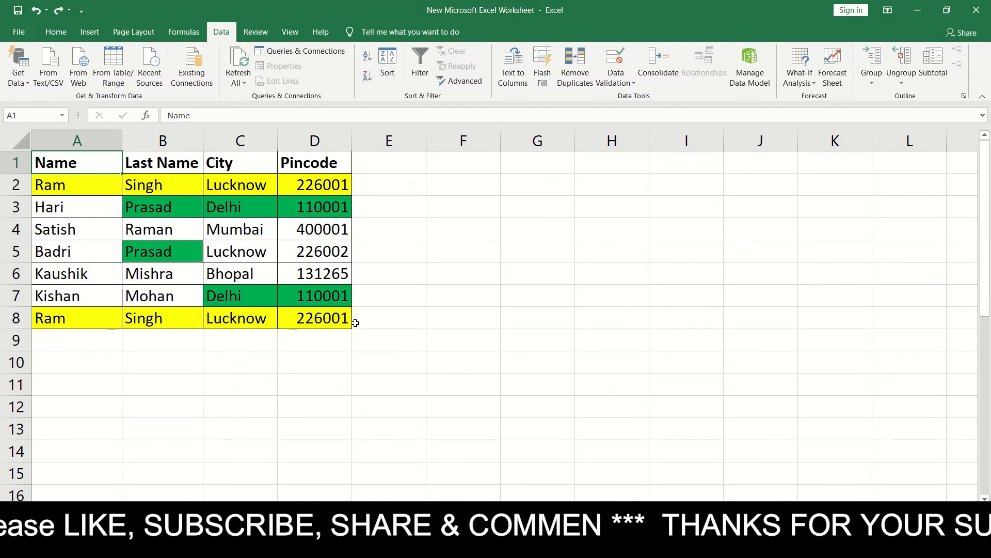
Step: Change the pincode in cell D8 to 226002
click(350, 316)
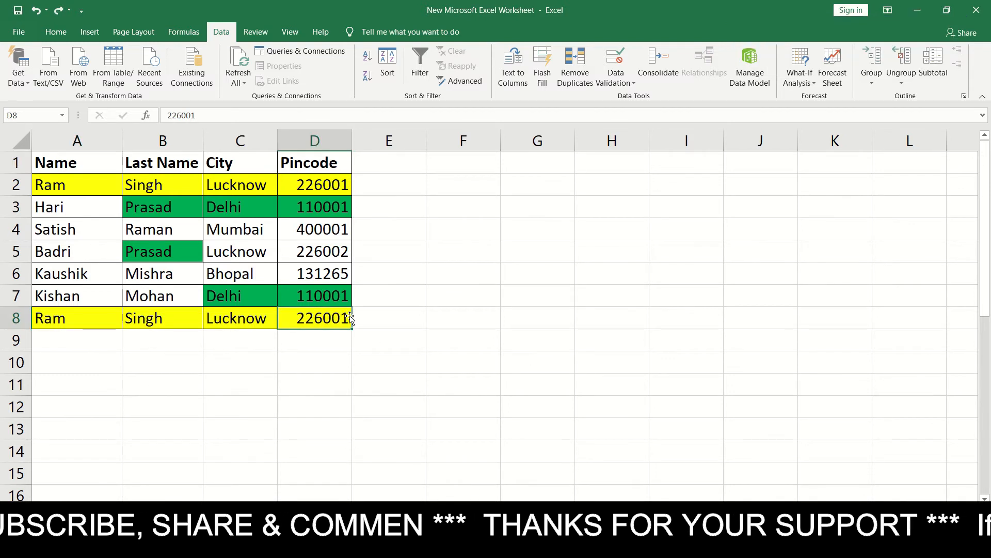
double_click(350, 316)
key(BackSpace)
text(2)
click(667, 365)
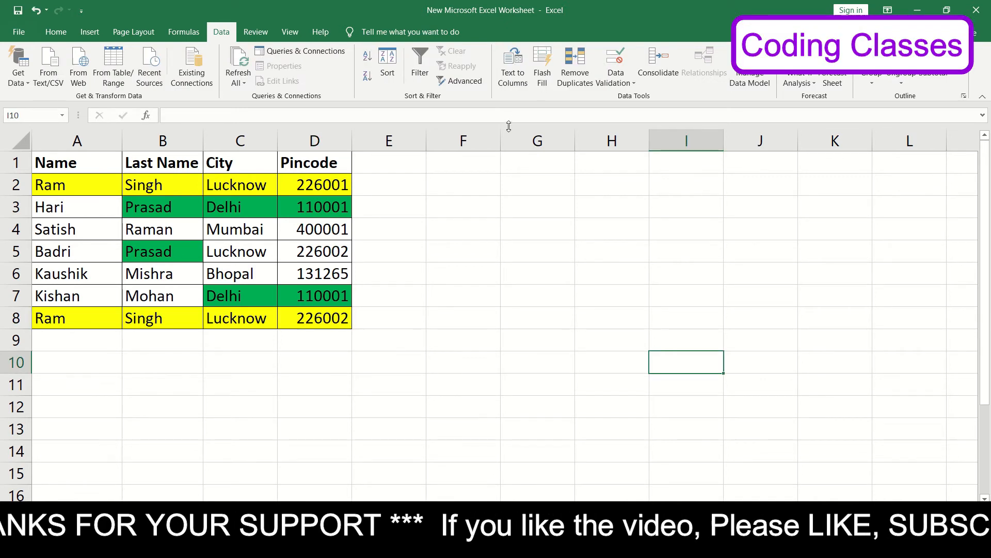
Step: Check the whole table for duplicate records across all four columns by running Remove Duplicates with headers on
click(65, 158)
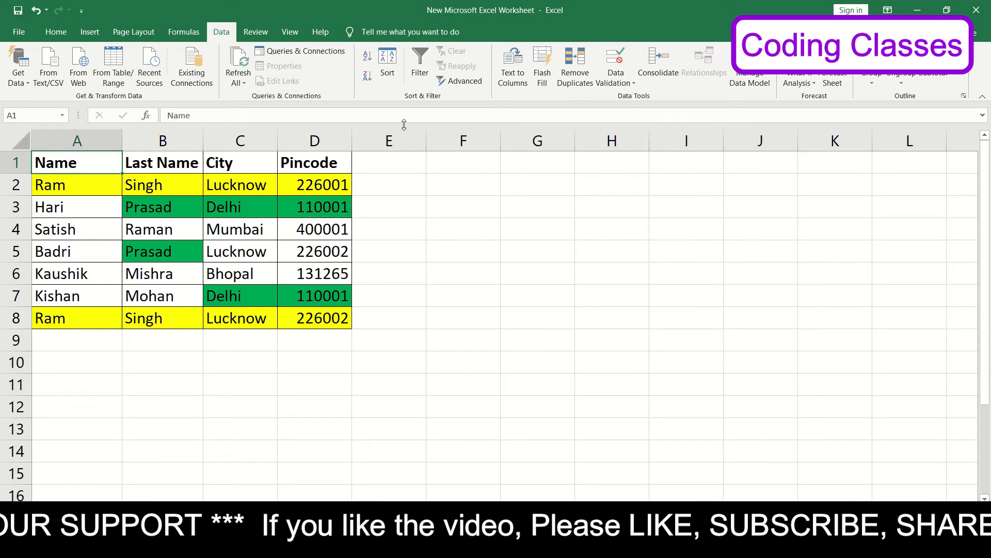
click(568, 72)
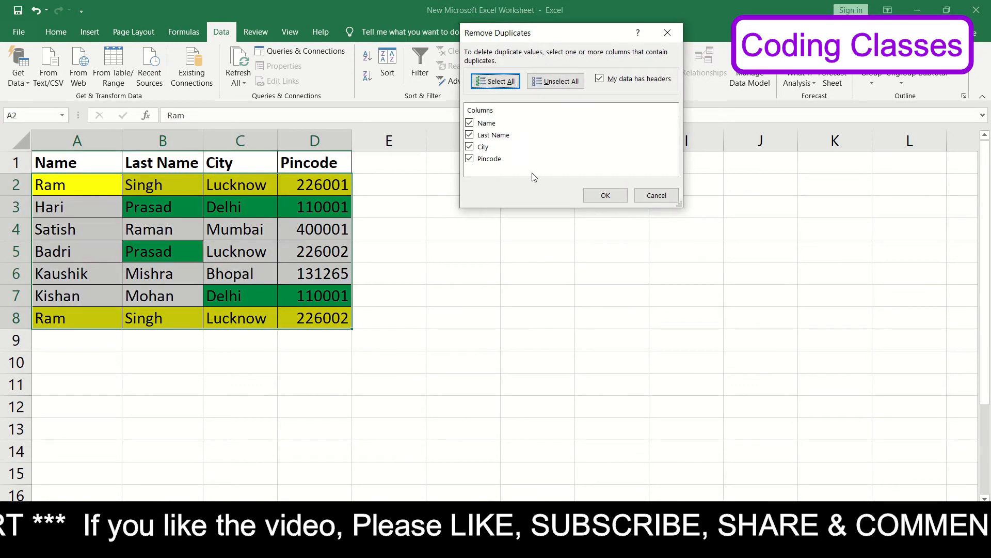
click(604, 197)
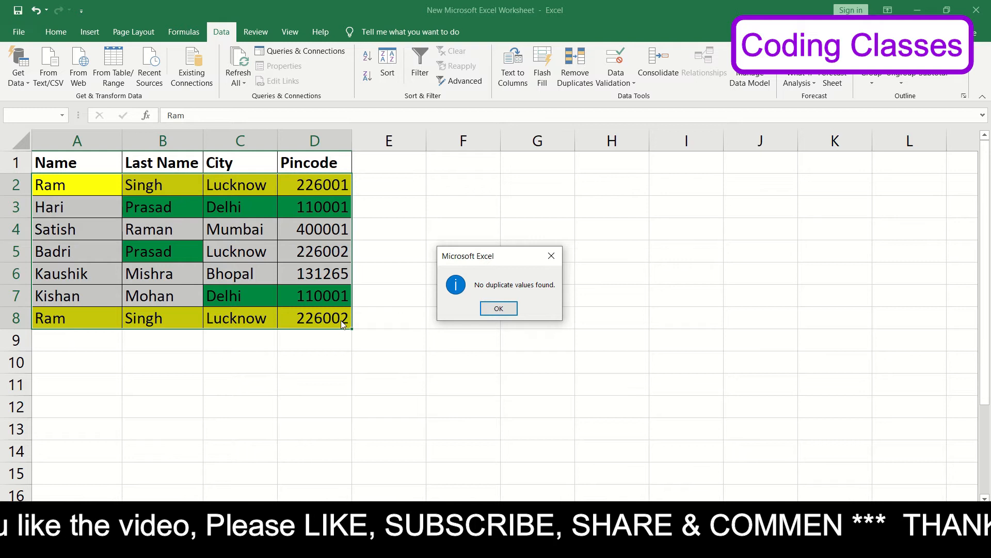
click(499, 308)
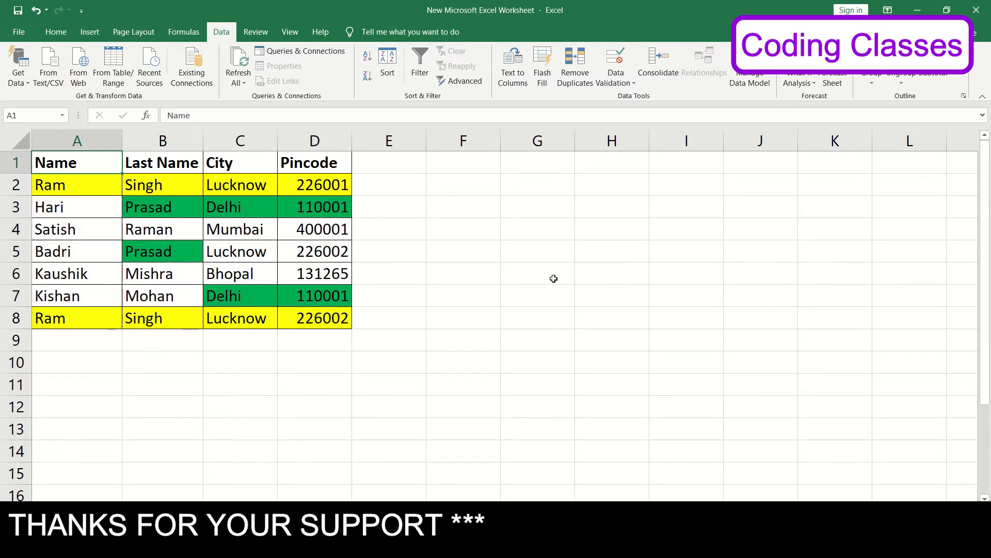
Step: Examine the Pincode column, comparing the green-filled values in cells D3 and D7
double_click(347, 316)
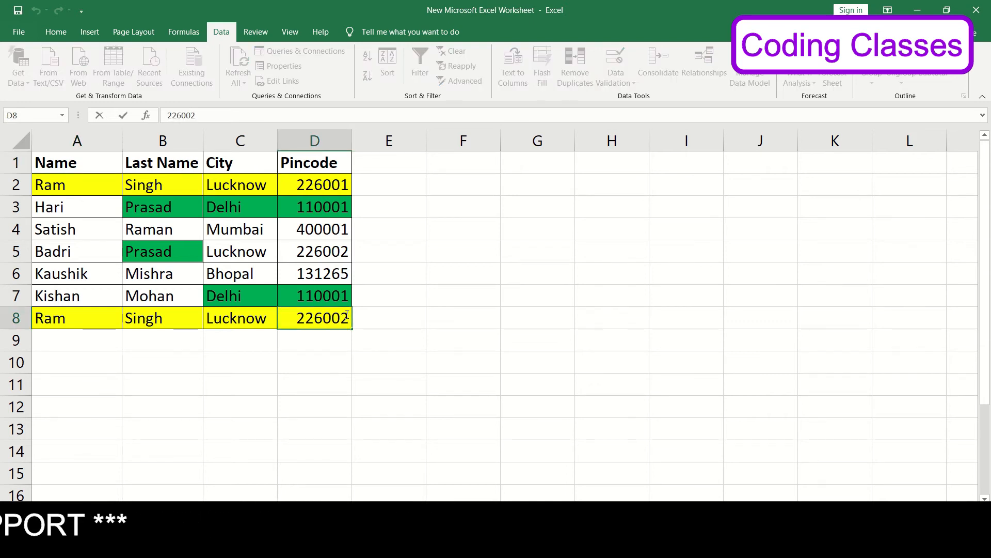
click(464, 310)
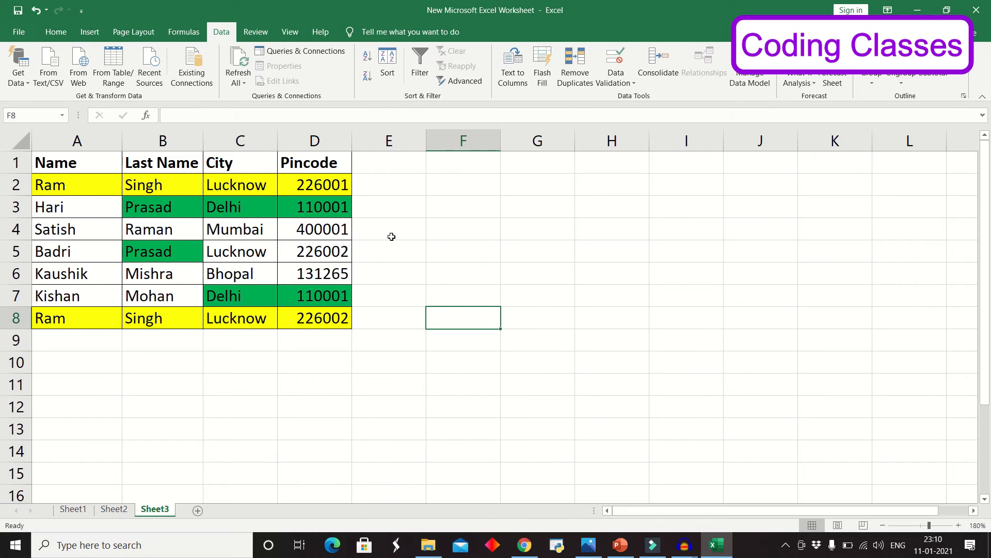
click(326, 160)
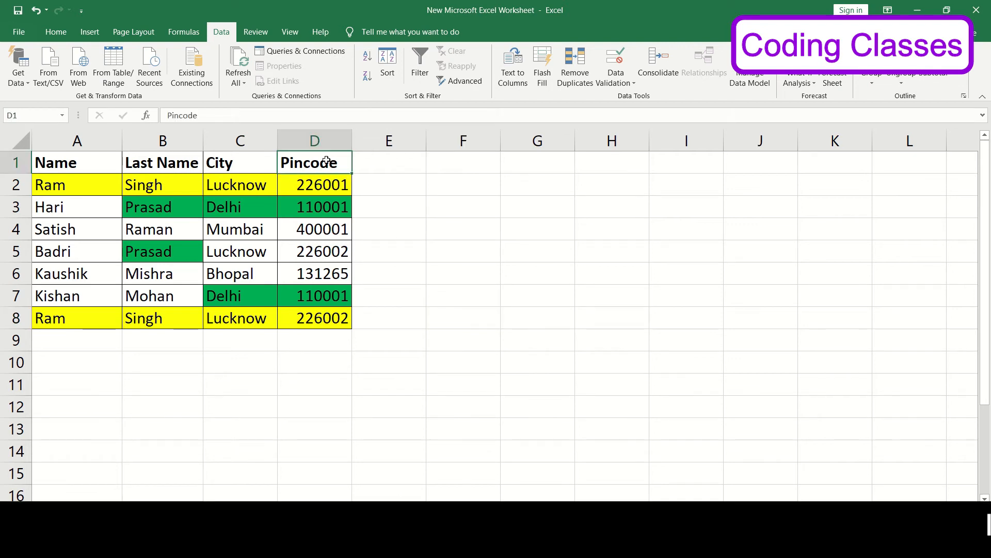
click(327, 139)
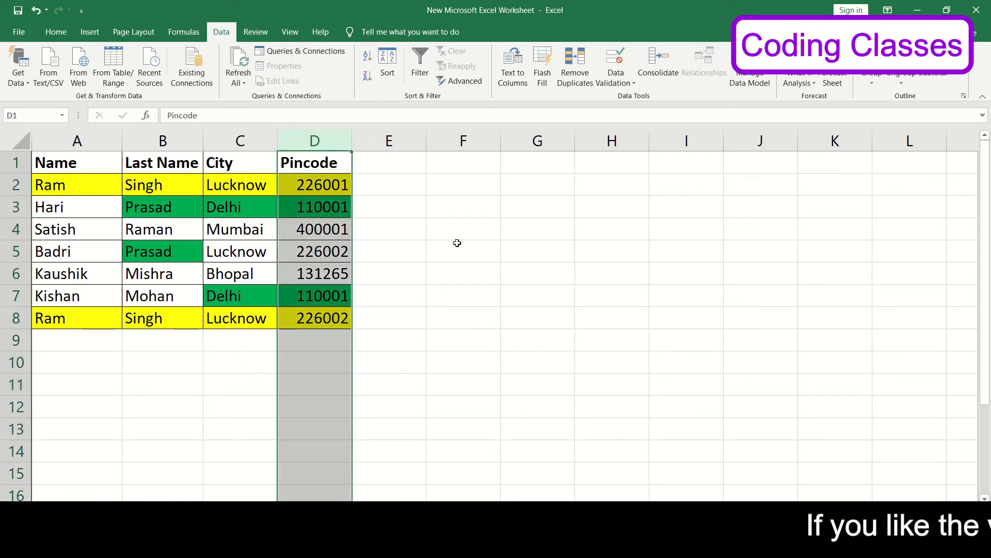
click(333, 212)
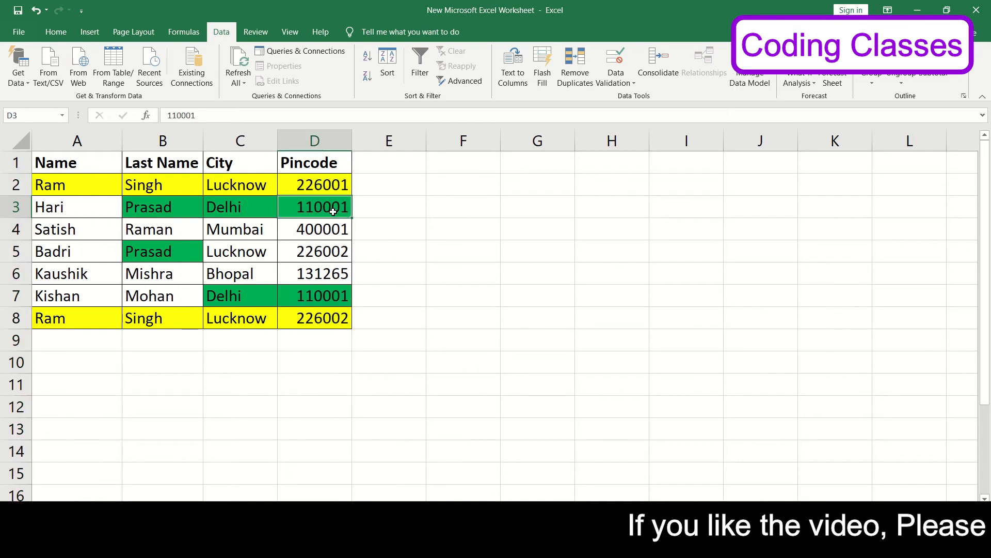
click(326, 297)
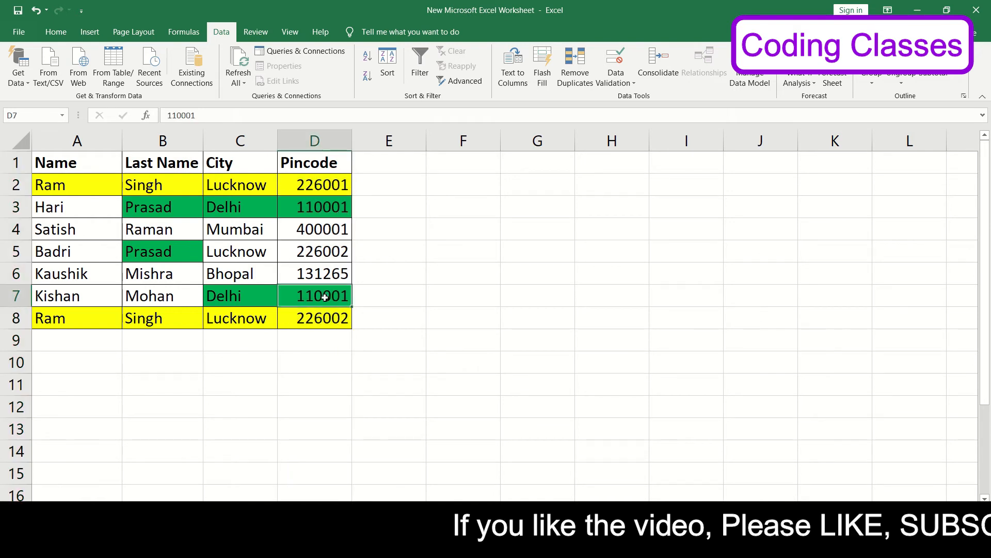
click(337, 212)
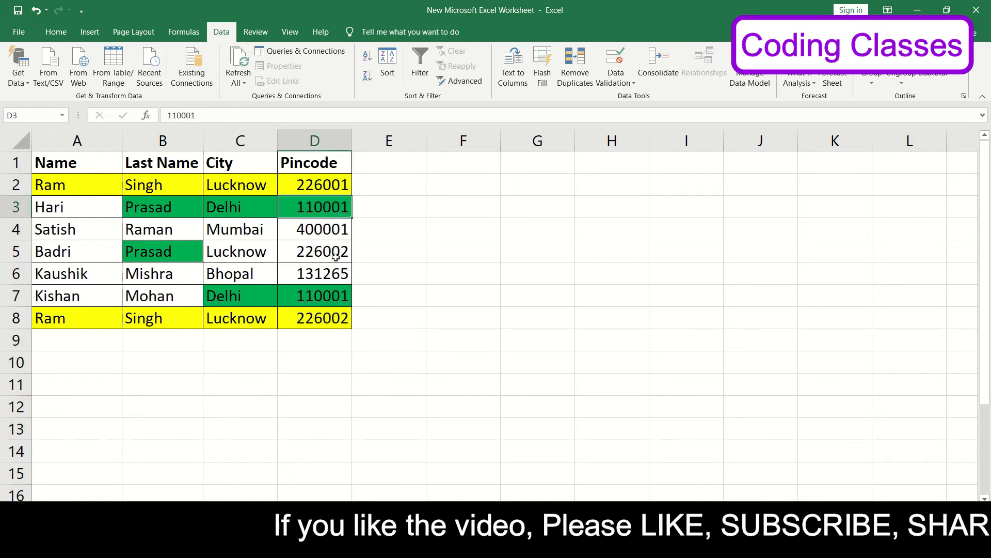
click(321, 293)
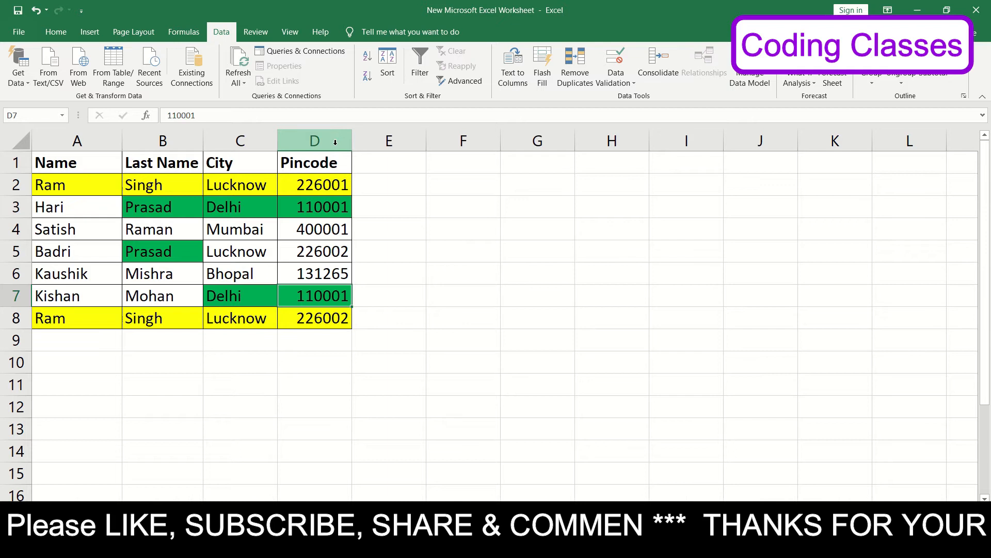
Step: Remove duplicates from only the Pincode range D1:D8, continuing with the current selection, and undo the removal
drag(322, 160, 324, 328)
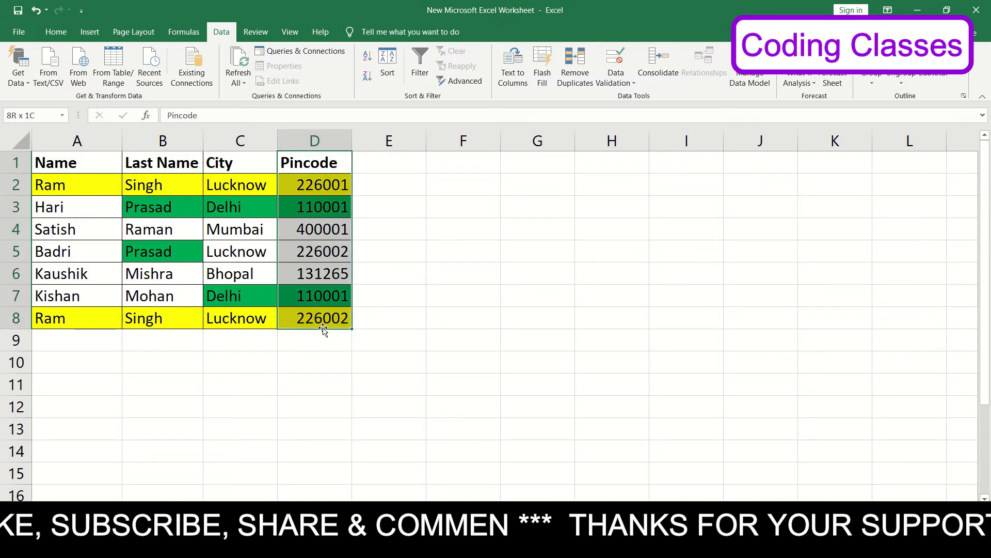
click(572, 63)
click(465, 130)
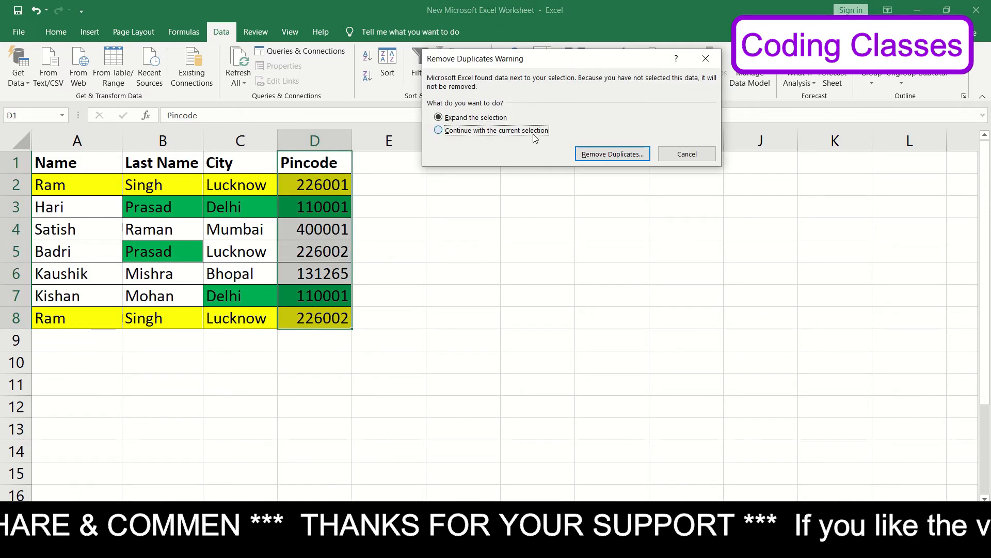
click(613, 155)
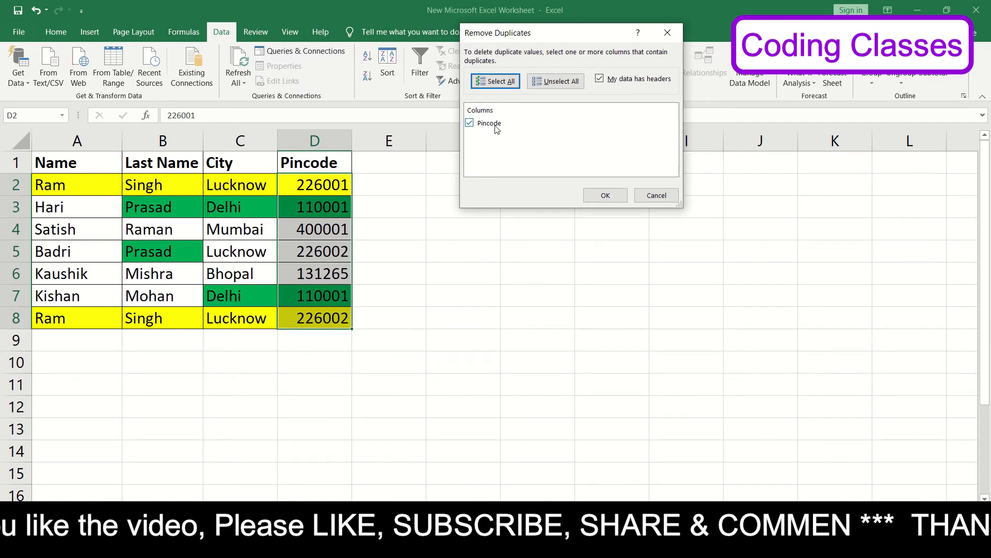
click(599, 196)
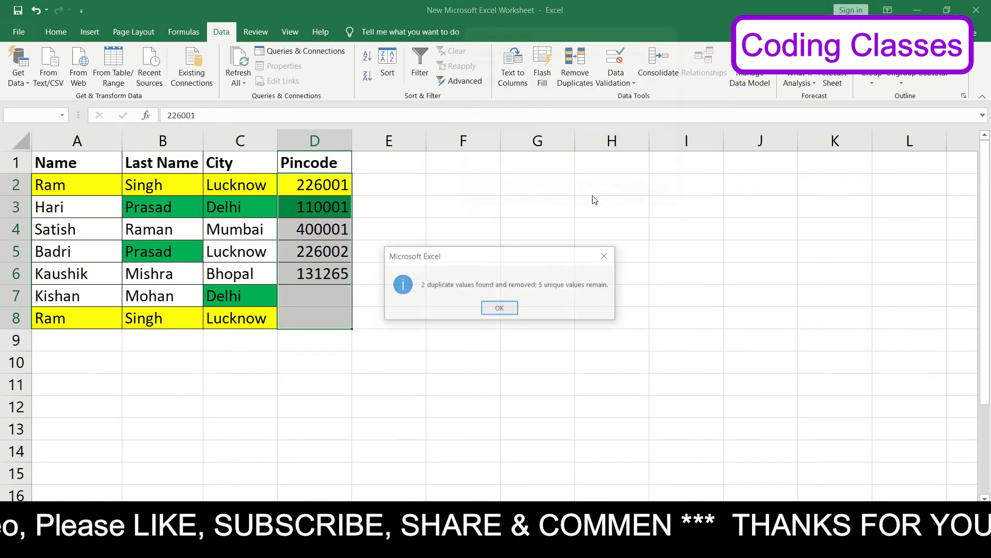
click(500, 309)
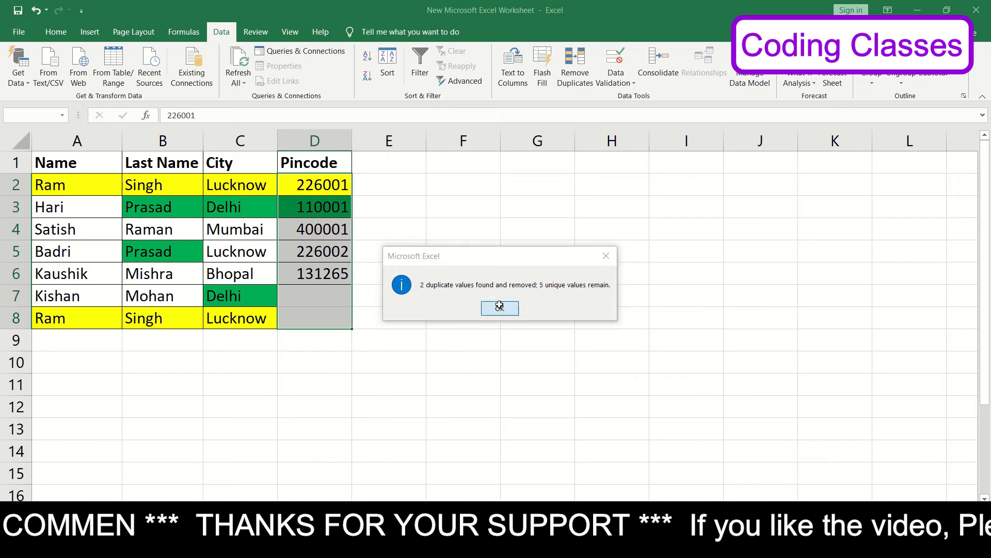
click(499, 304)
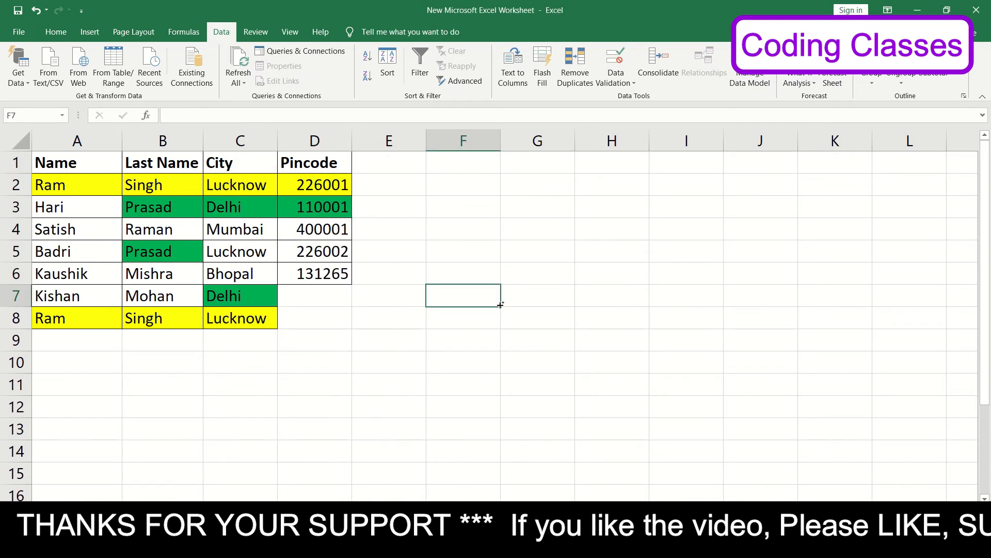
key(ctrl+z)
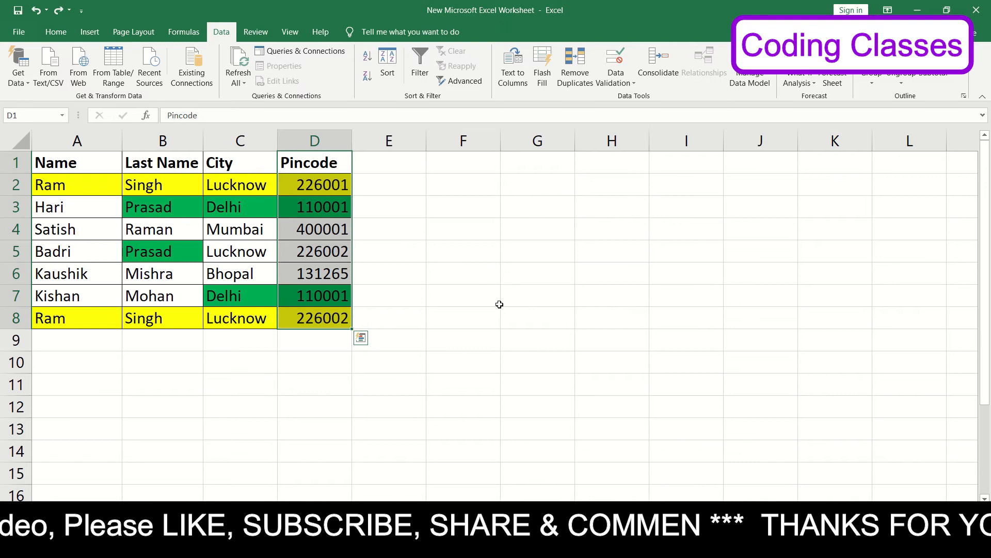
Step: Compare the pincodes in cells D5, D7 and D8 to identify the repeated values
click(329, 250)
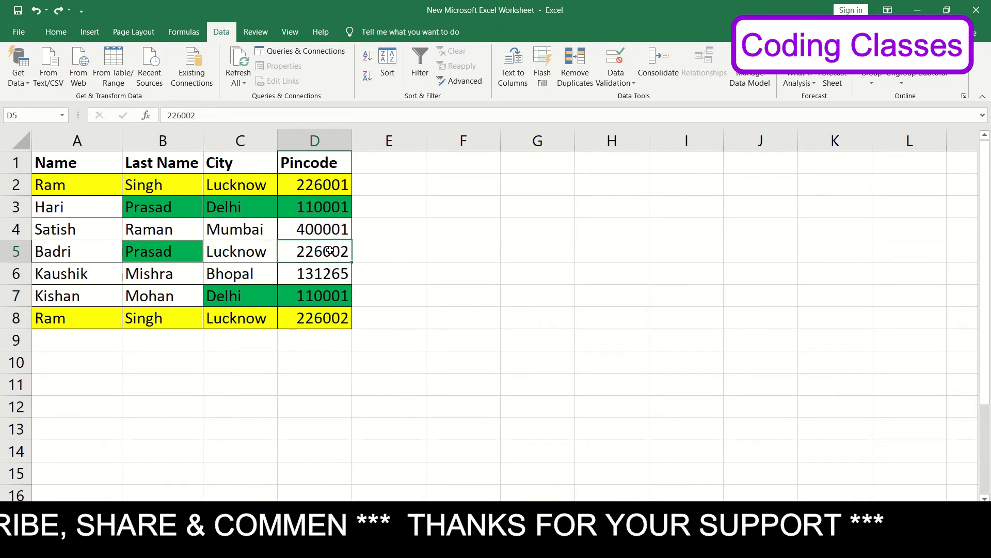
click(320, 320)
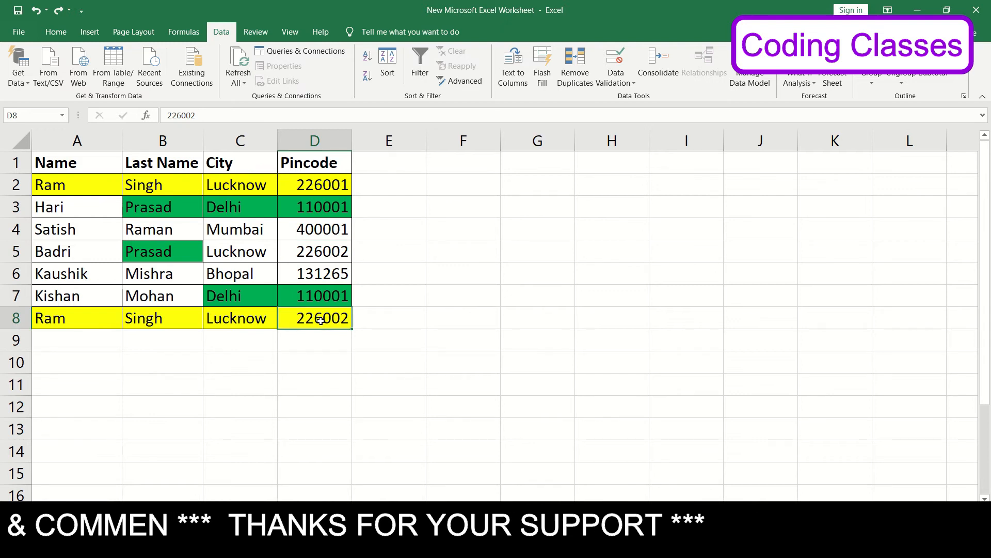
drag(332, 247, 381, 245)
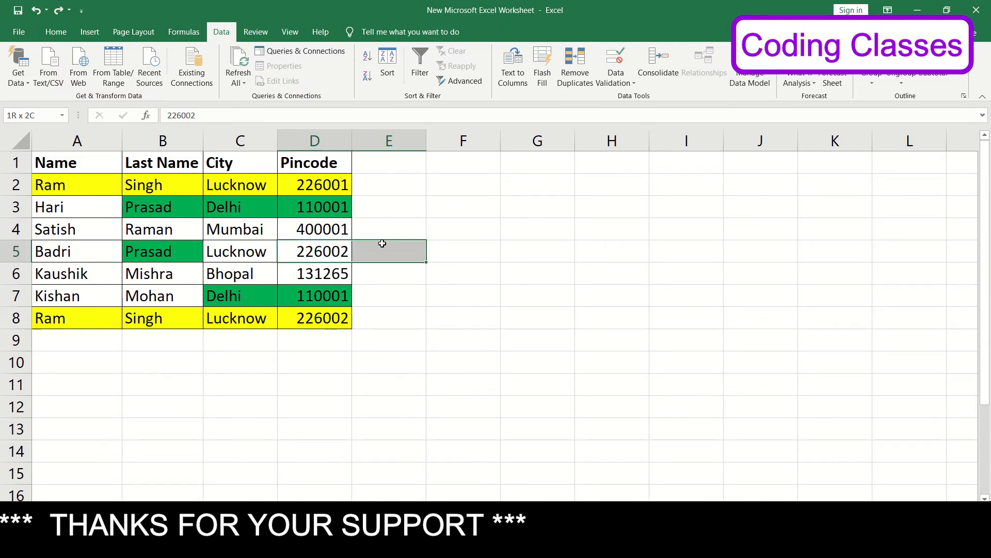
click(305, 314)
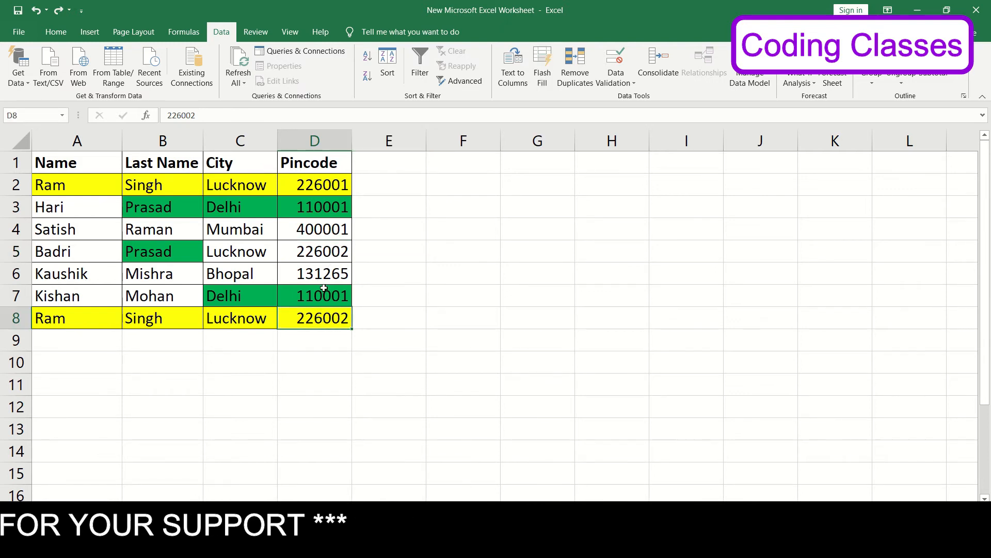
drag(323, 288, 355, 286)
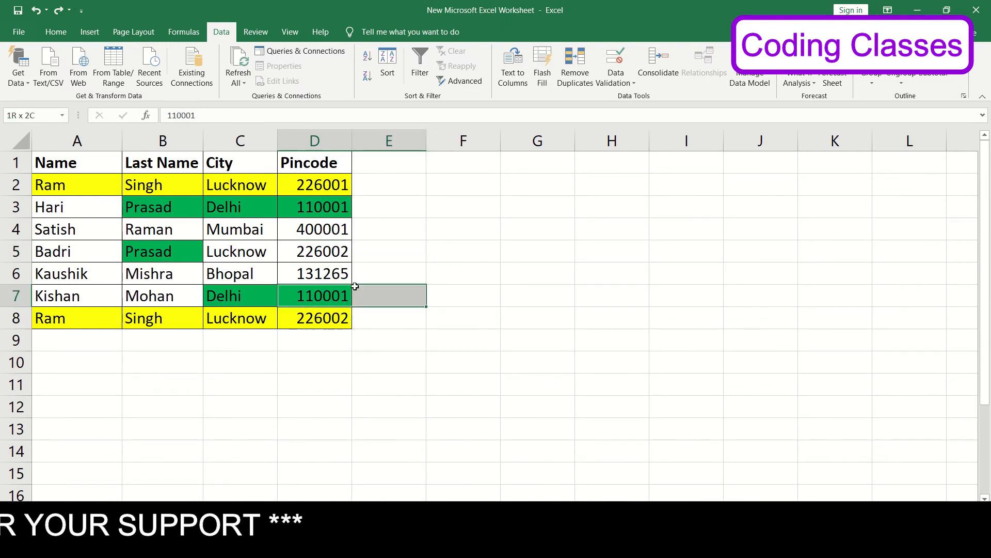
click(575, 64)
click(709, 153)
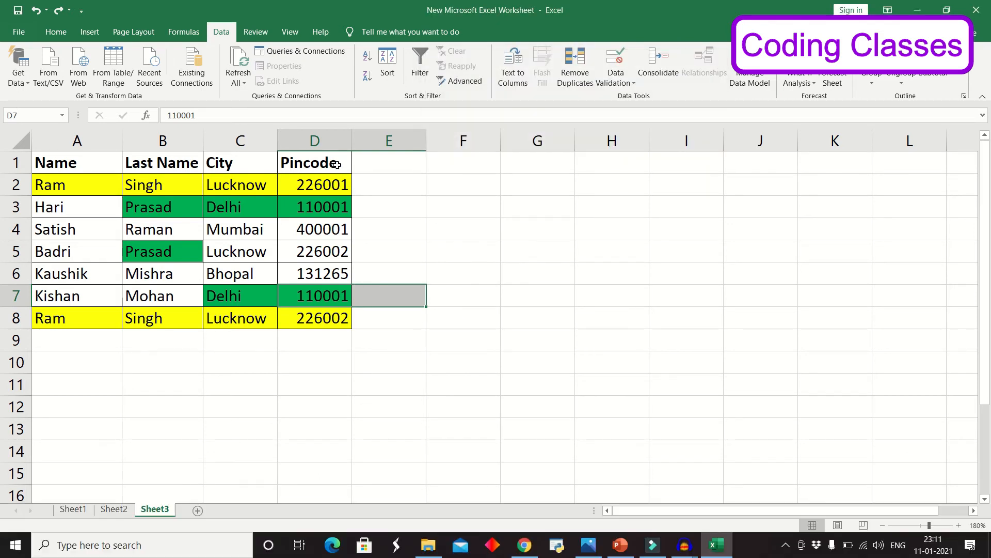
click(320, 140)
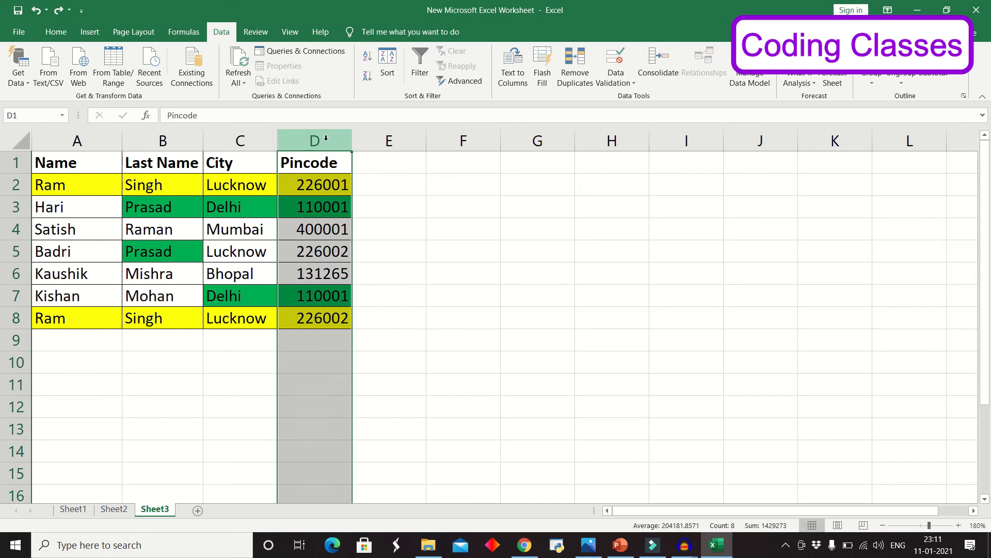
Step: Fill the matching 226002 pincodes in cells D5 and D8 with orange
click(337, 251)
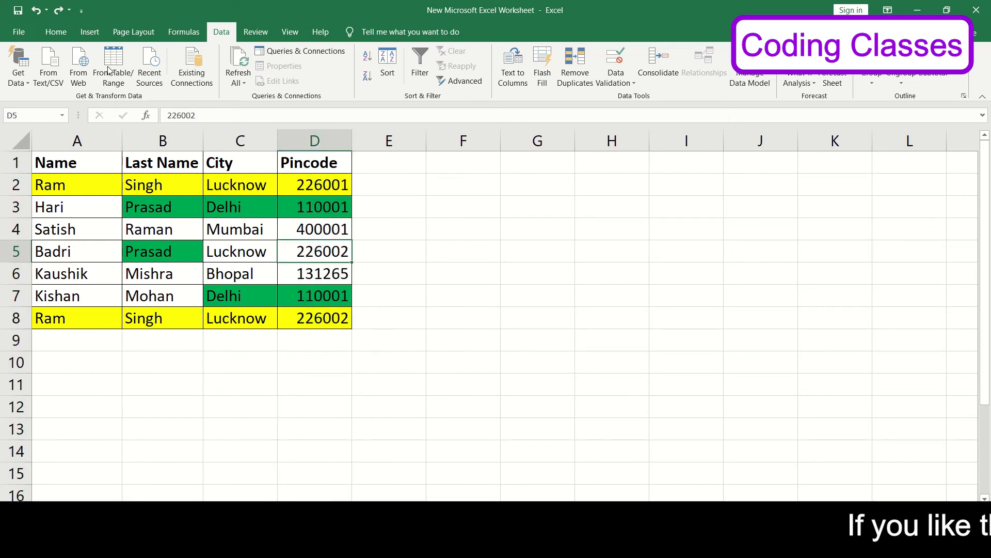
click(49, 33)
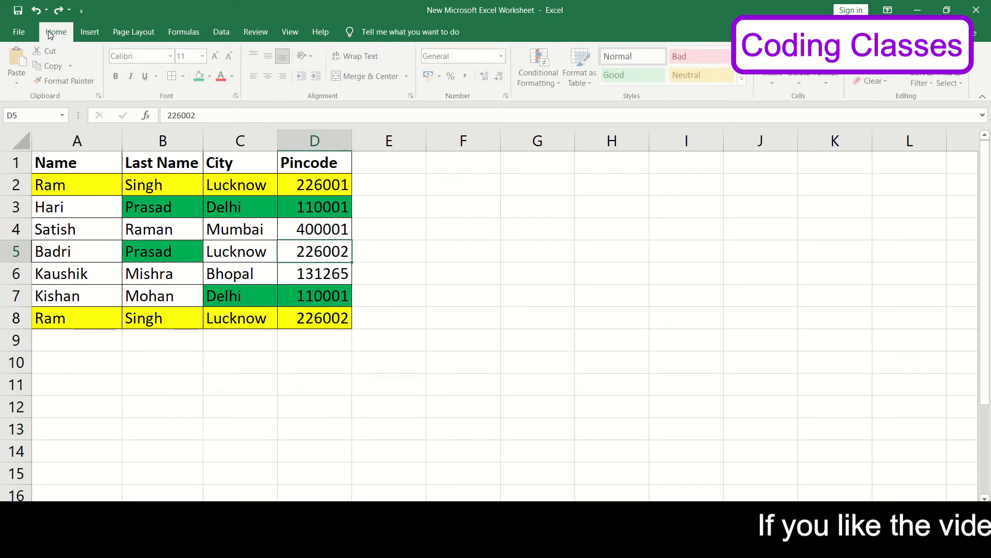
click(210, 75)
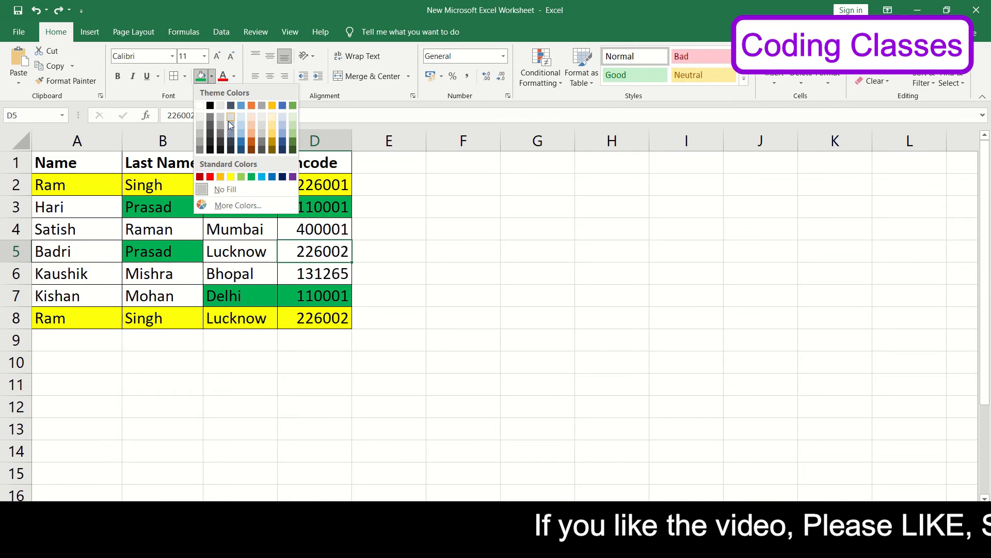
click(219, 176)
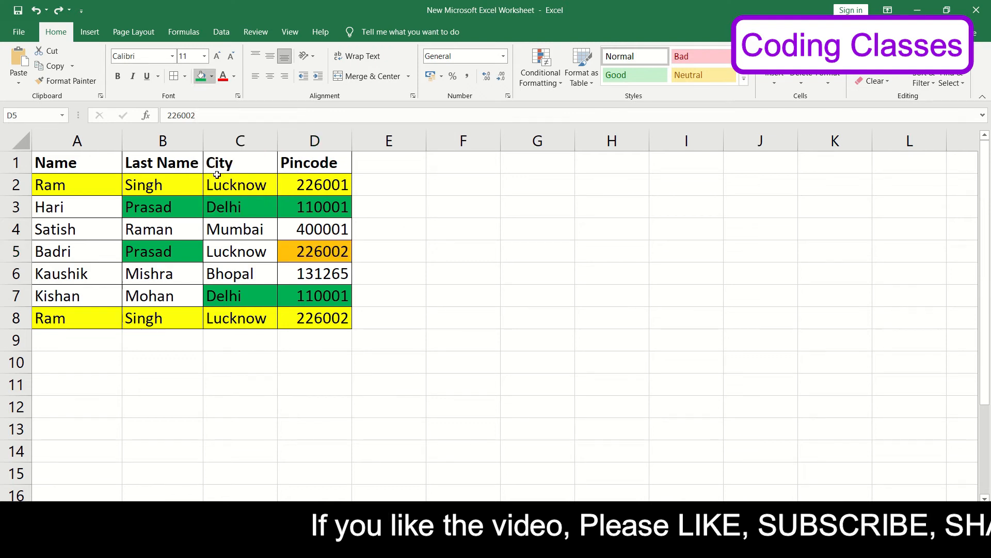
click(341, 319)
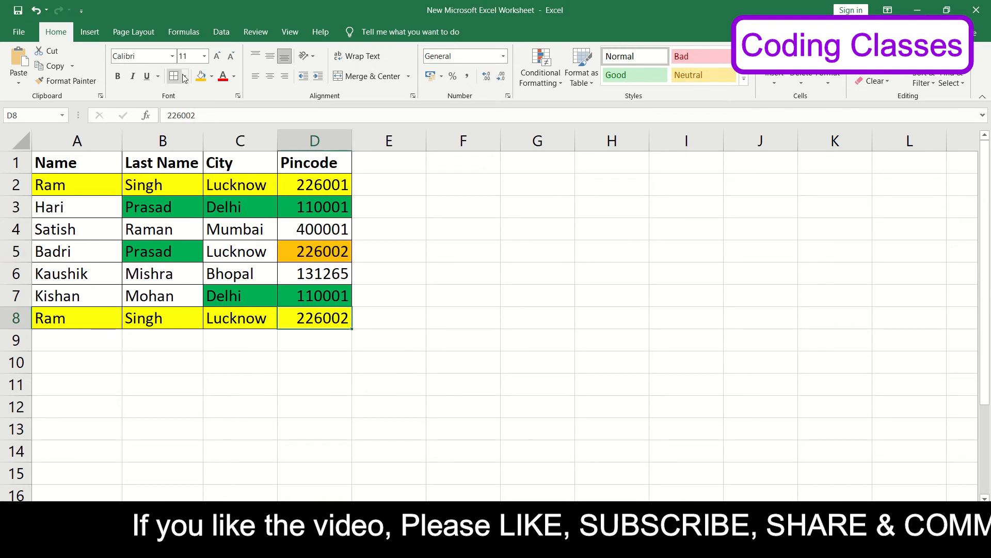
click(201, 77)
Step: Clear the yellow fill from pincode cell D2 by copying the blank cell E2's formatting with Format Painter
click(369, 295)
click(328, 296)
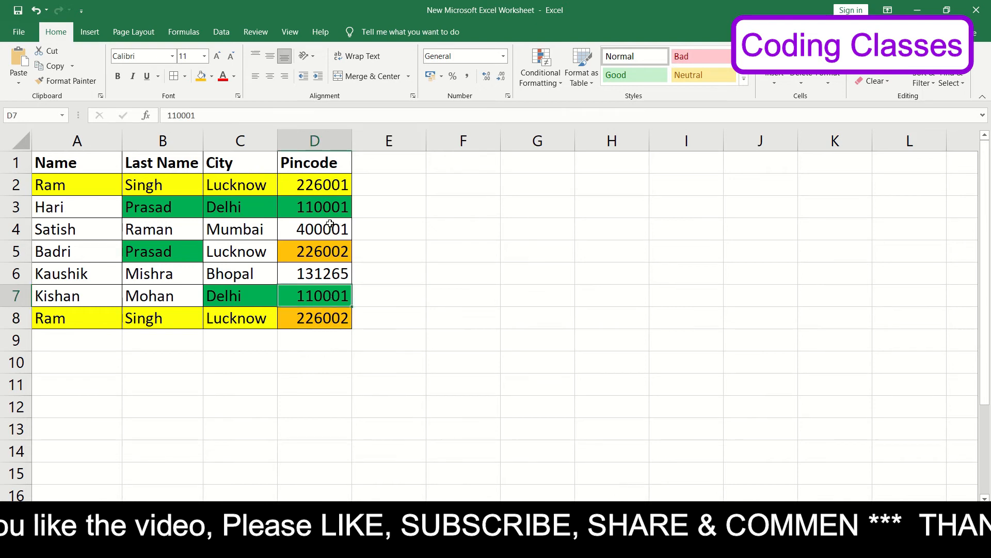
click(335, 205)
click(343, 181)
click(377, 186)
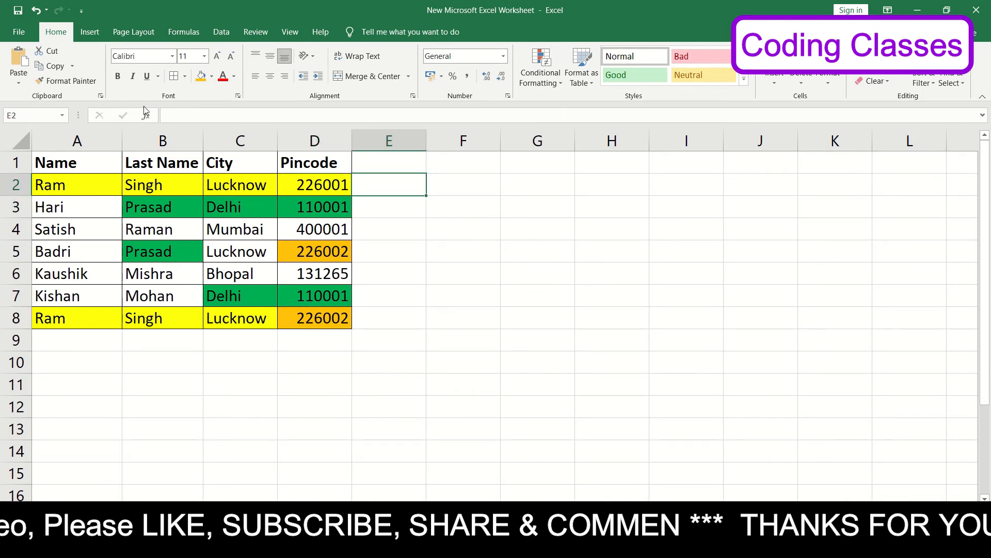
click(88, 83)
click(310, 191)
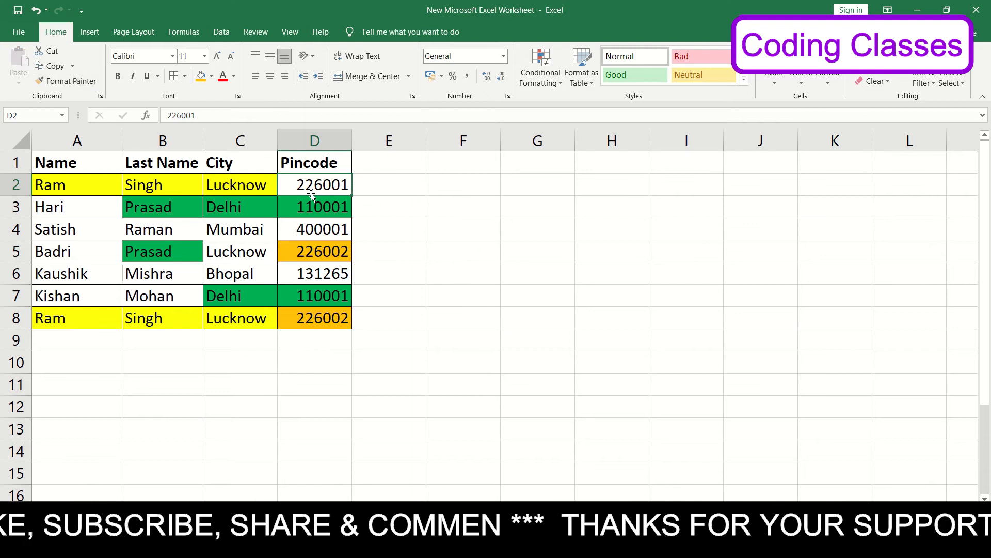
click(412, 222)
Step: Remove duplicates from only the Pincode column D, continuing with the current selection
click(324, 207)
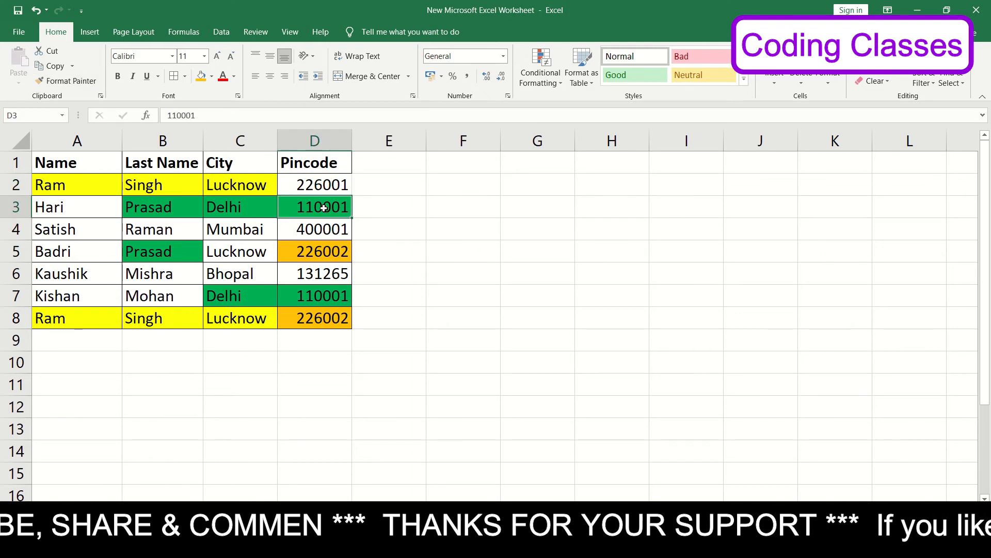
click(336, 302)
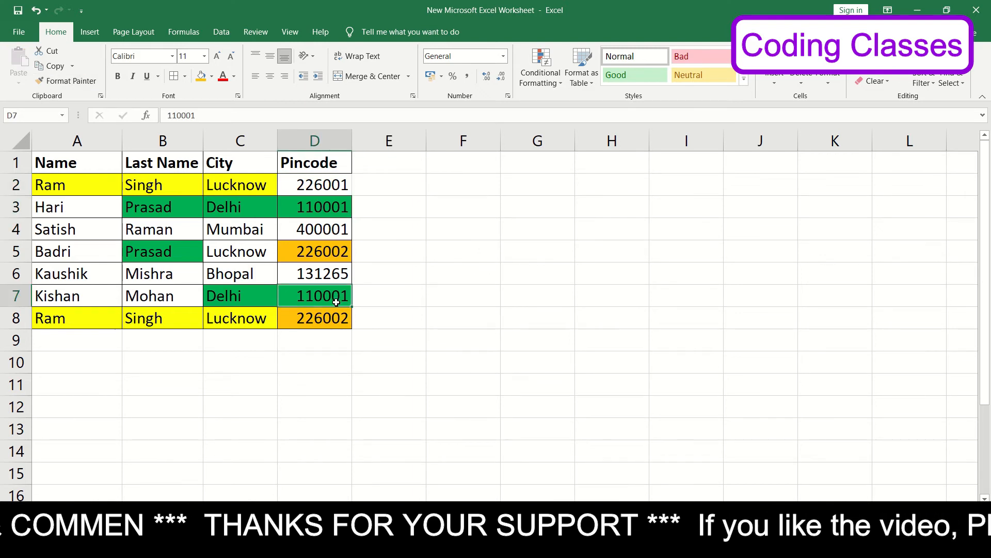
click(337, 318)
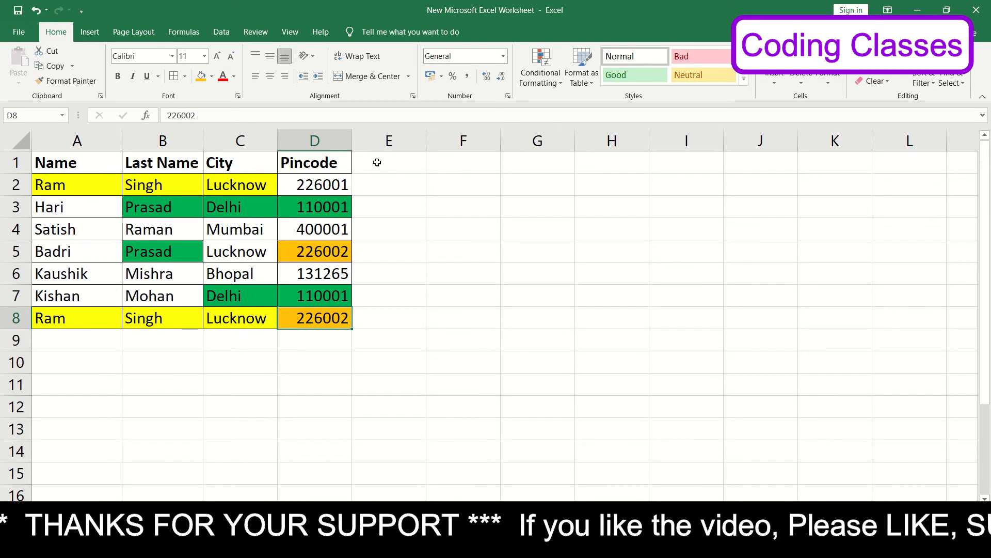
click(316, 141)
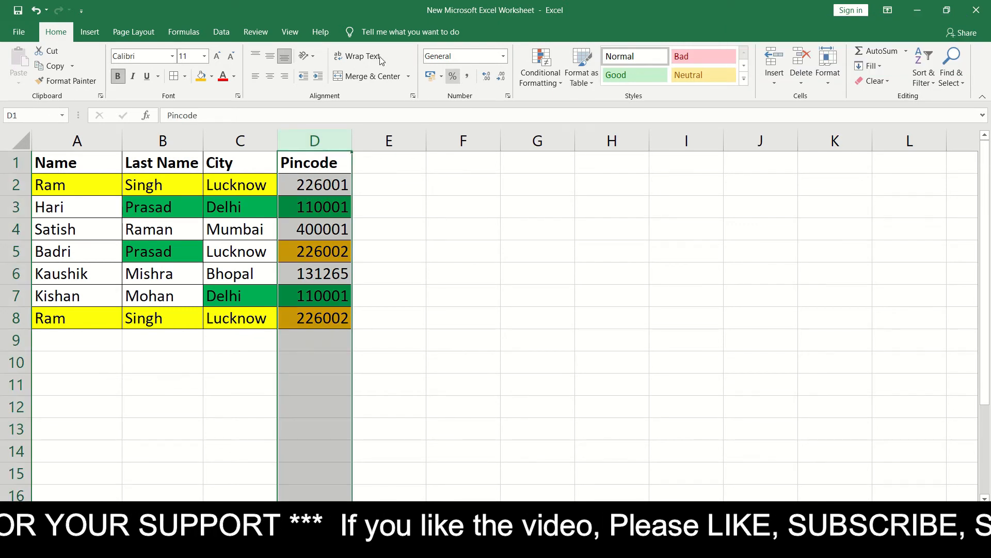
click(221, 33)
click(590, 82)
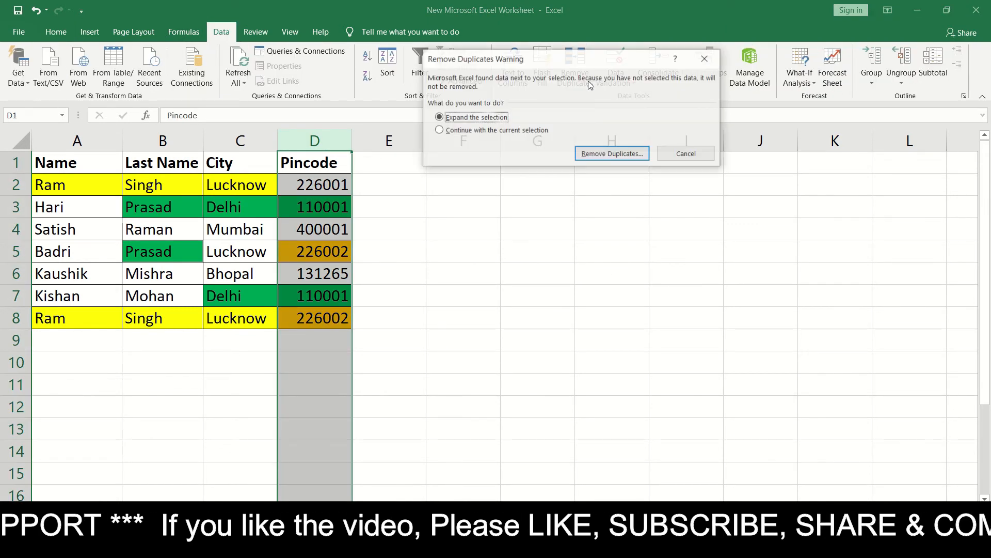
click(438, 130)
click(612, 154)
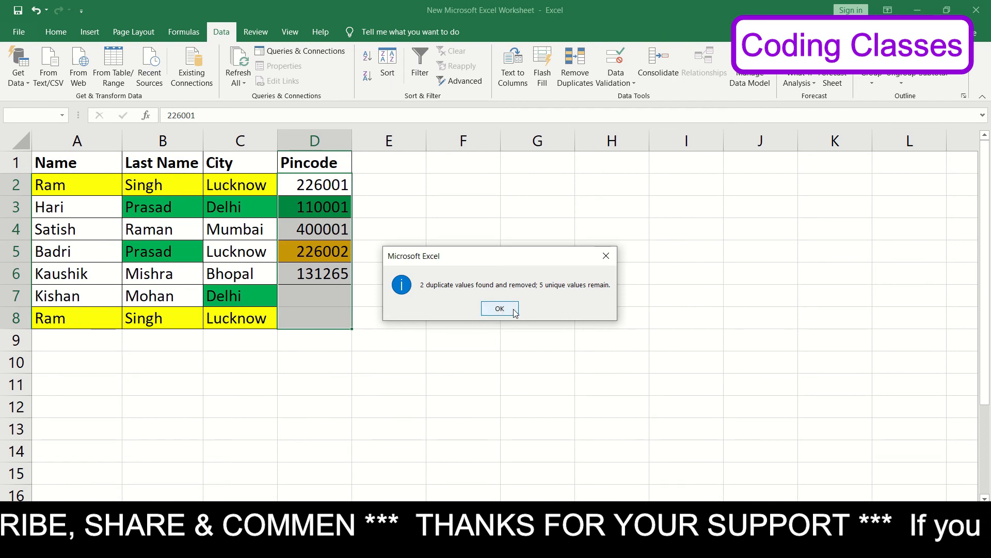
click(514, 310)
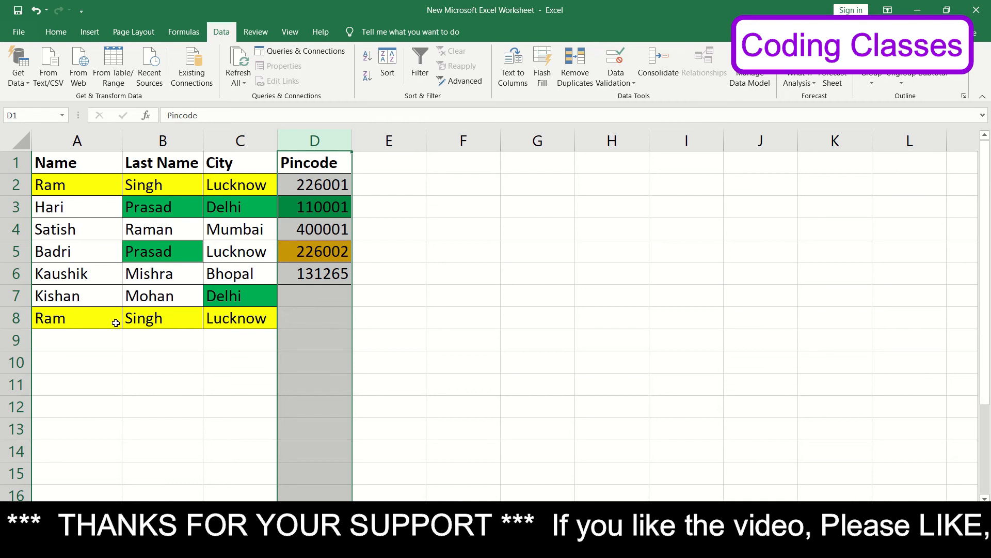
Step: Undo the duplicate removal in the Pincode column
click(305, 301)
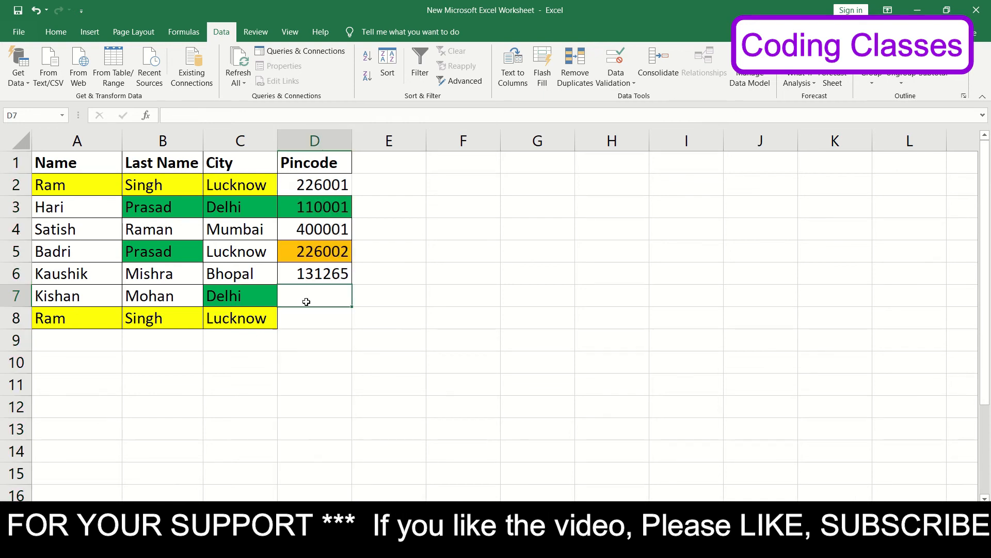
drag(308, 323, 308, 304)
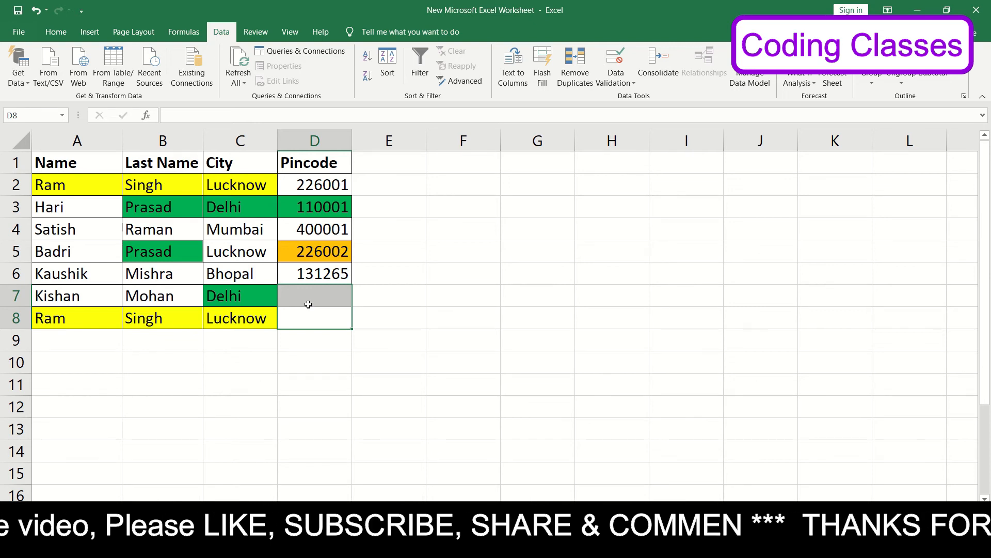
key(ctrl+z)
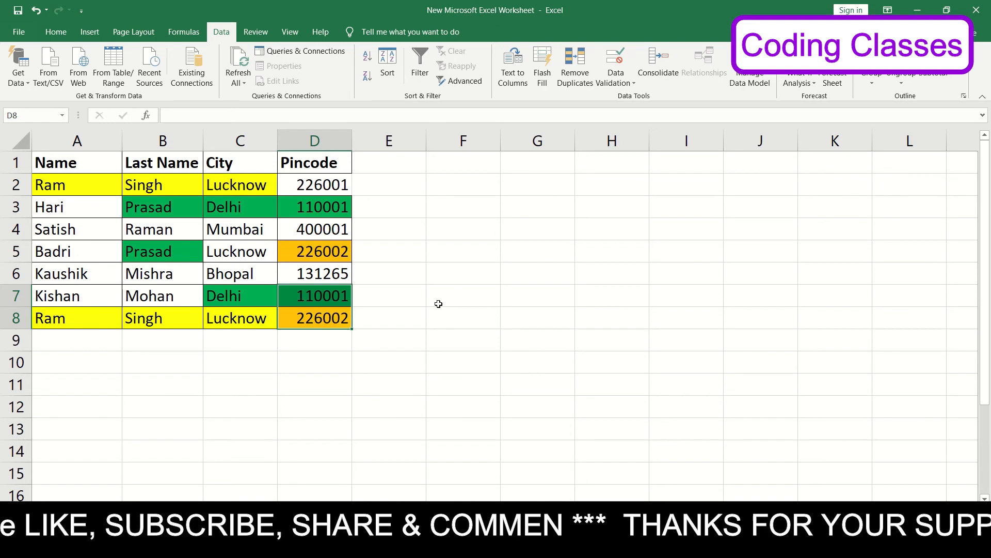
click(435, 302)
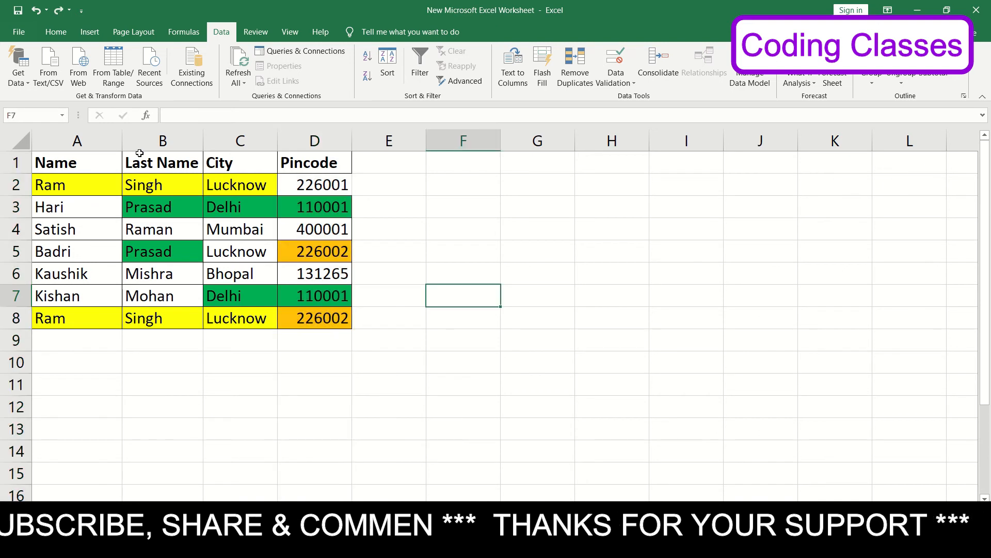
Step: Run Remove Duplicates on the whole table with only Pincode checked, excluding Name, Last Name and City from the comparison
click(69, 162)
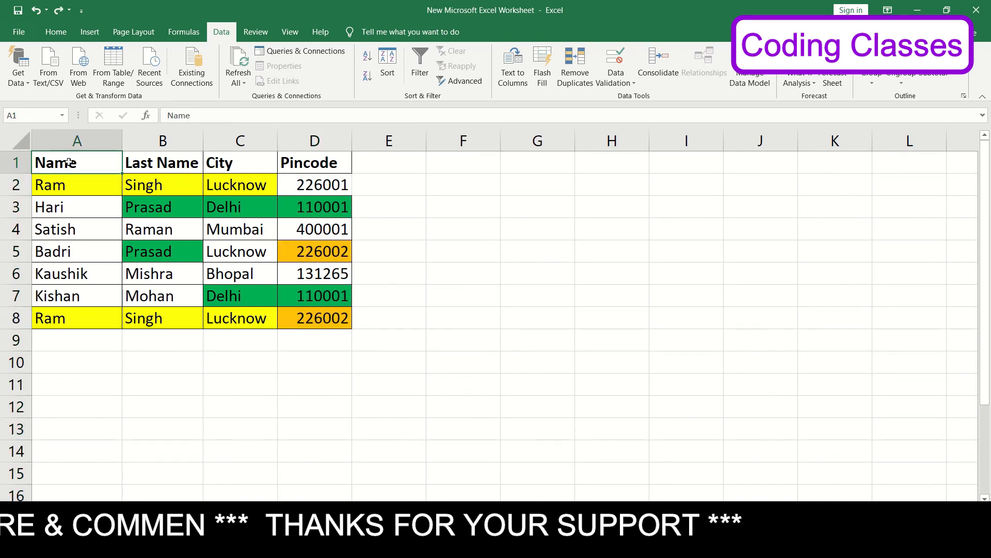
mouse_move(77, 163)
mouse_down()
mouse_move(309, 274)
mouse_move(317, 314)
mouse_up()
click(458, 251)
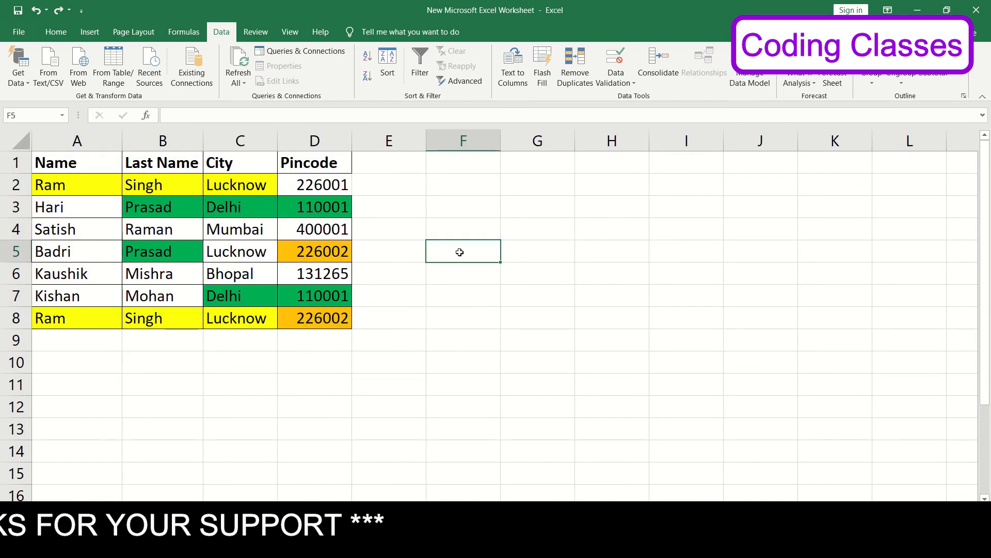
click(93, 164)
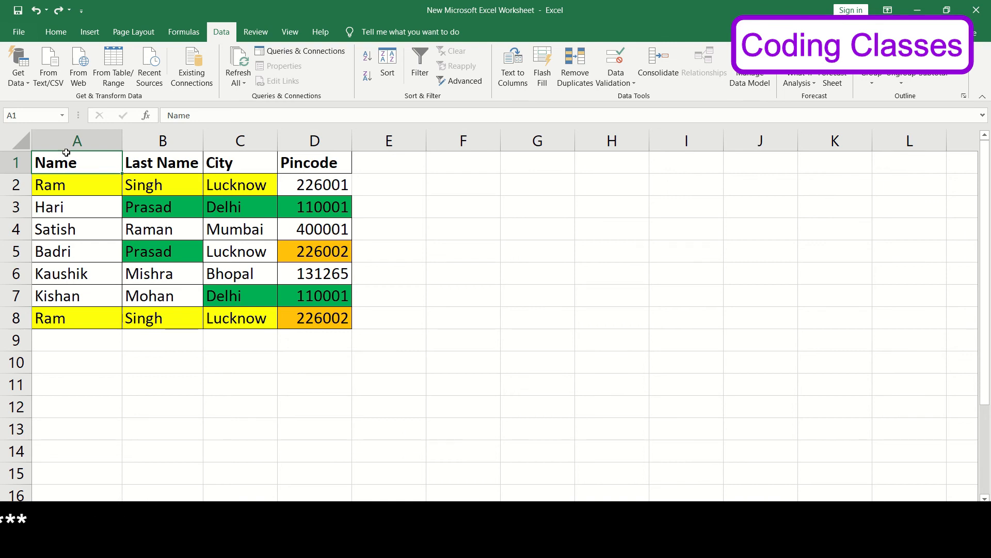
click(584, 77)
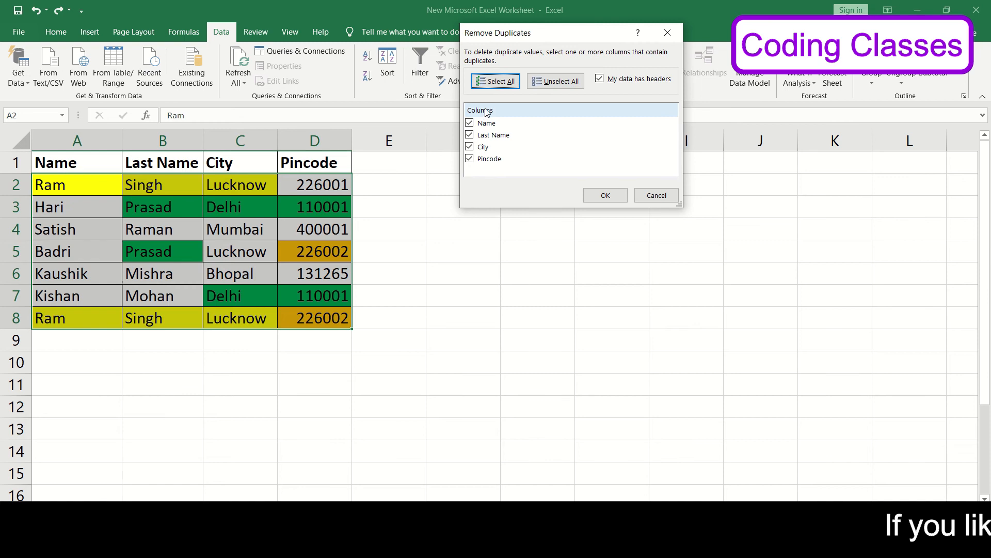
click(469, 124)
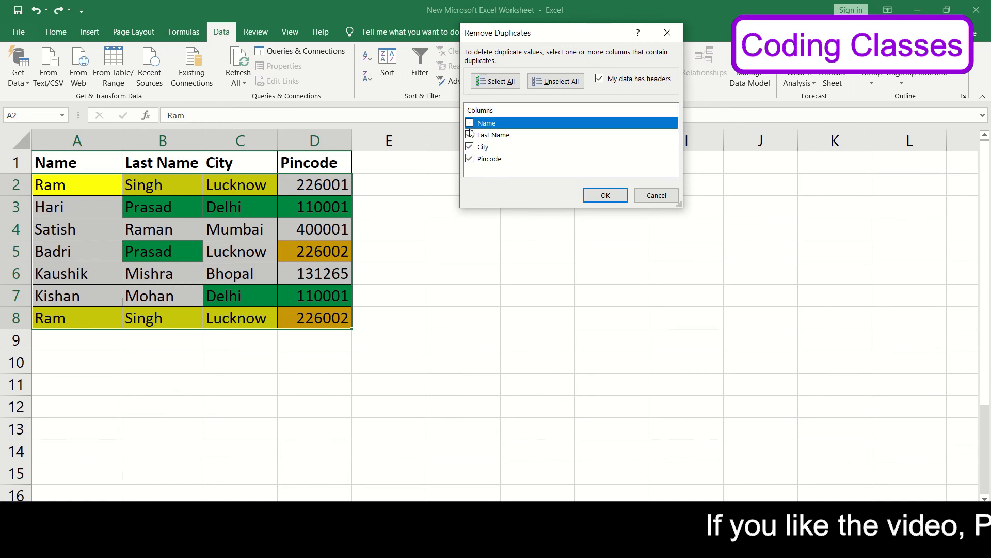
click(470, 135)
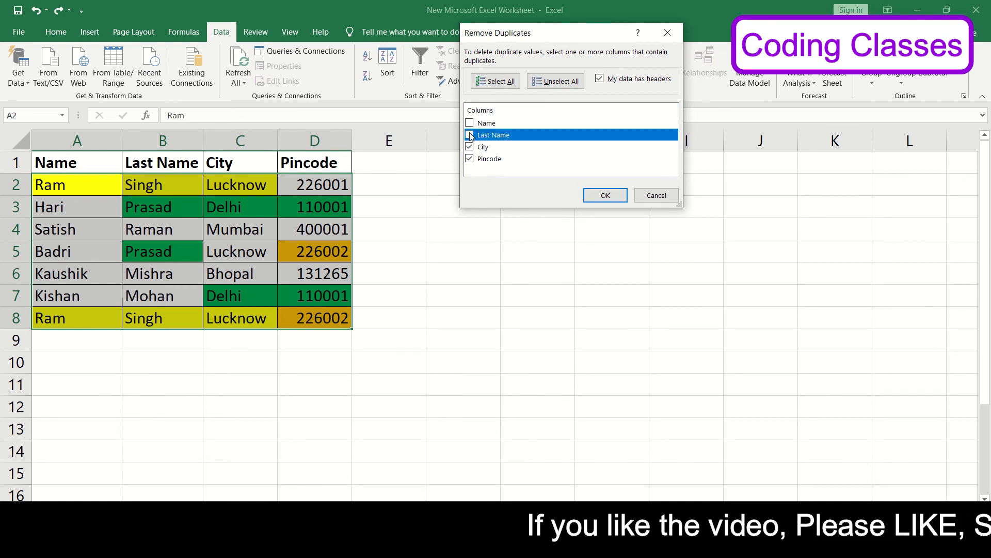
click(470, 147)
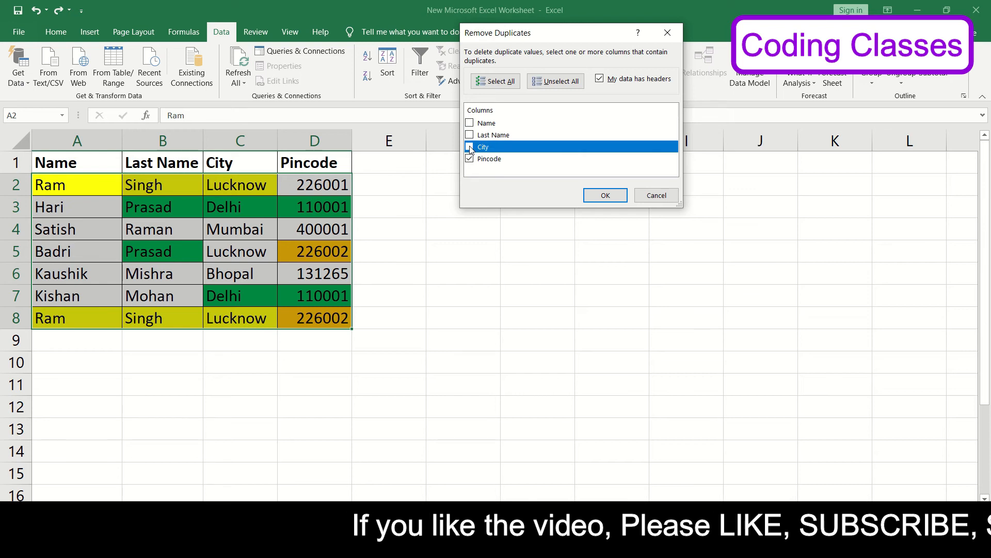
click(616, 199)
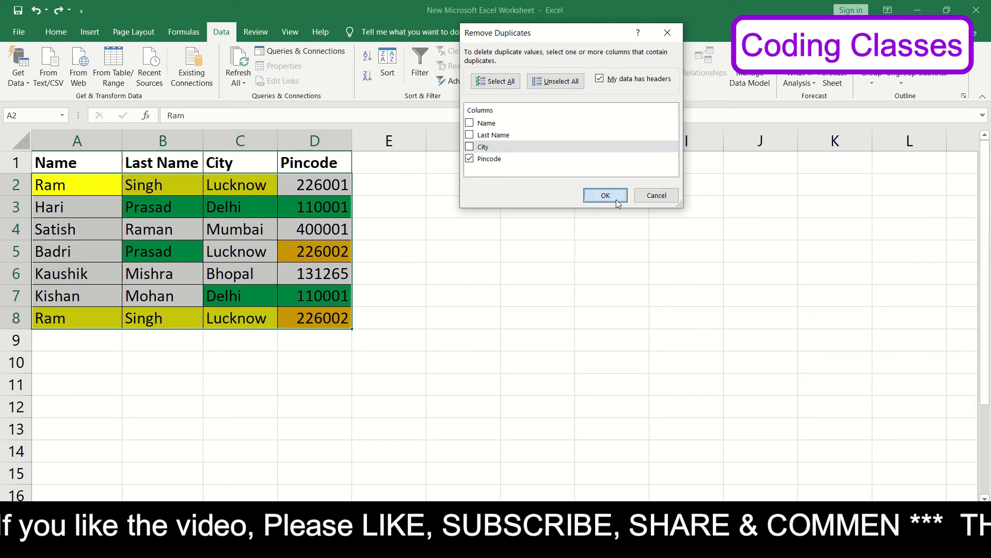